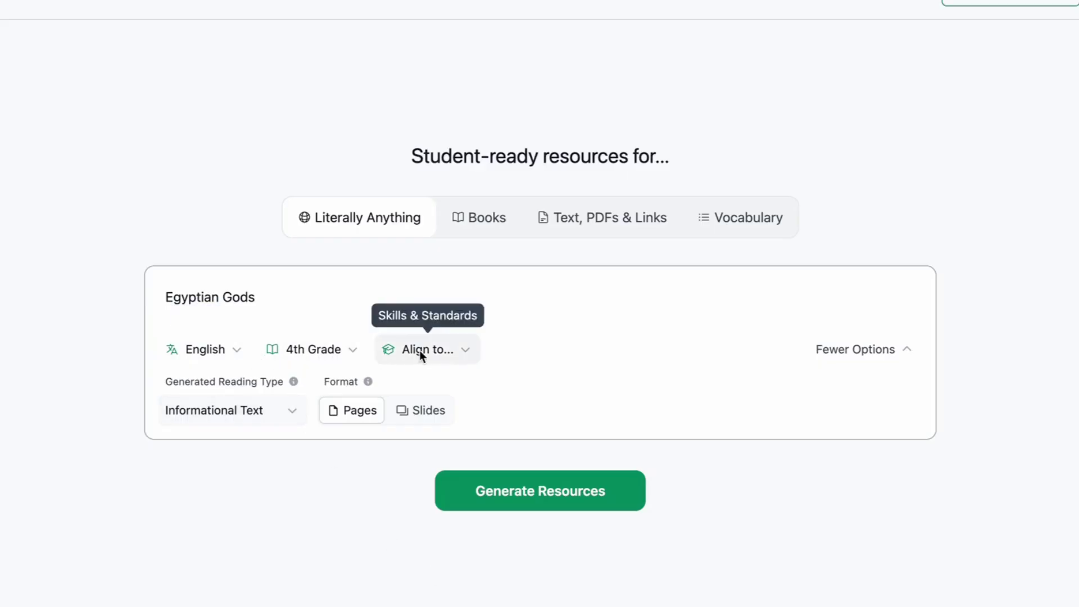
Generate the Egyptian Gods resource set for 4th Grade informational text.
click(519, 497)
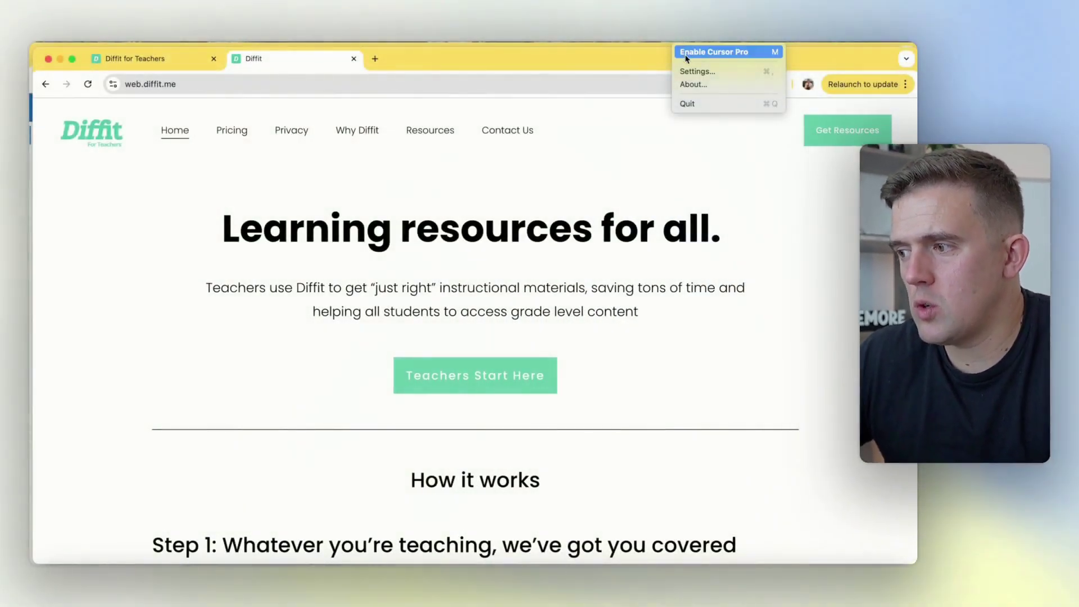
Browse the diffit.me home page, then switch to the Diffit for Teachers resource creator.
click(529, 398)
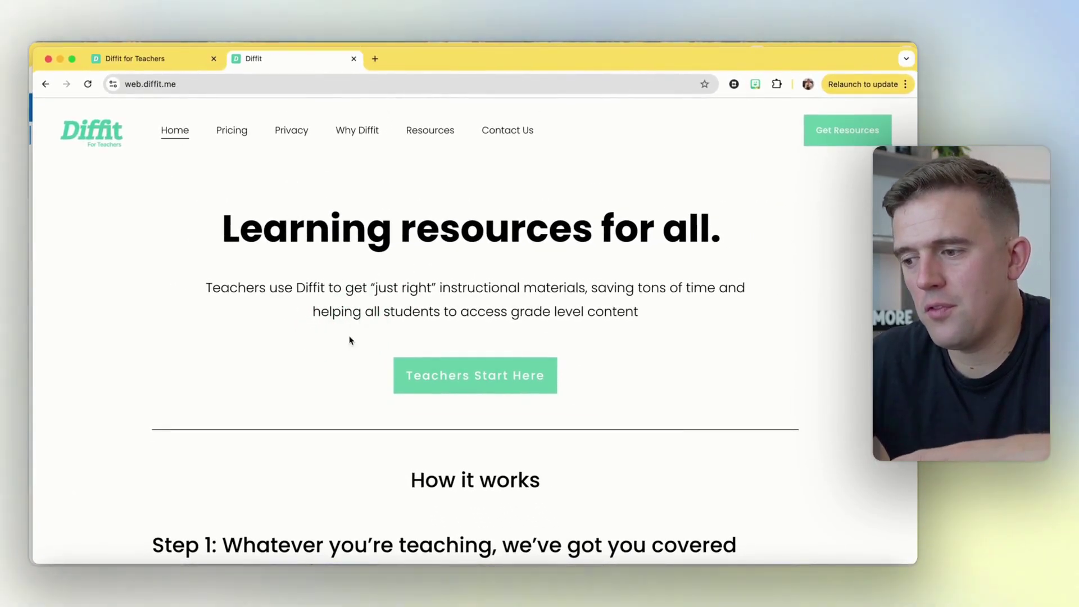
click(276, 297)
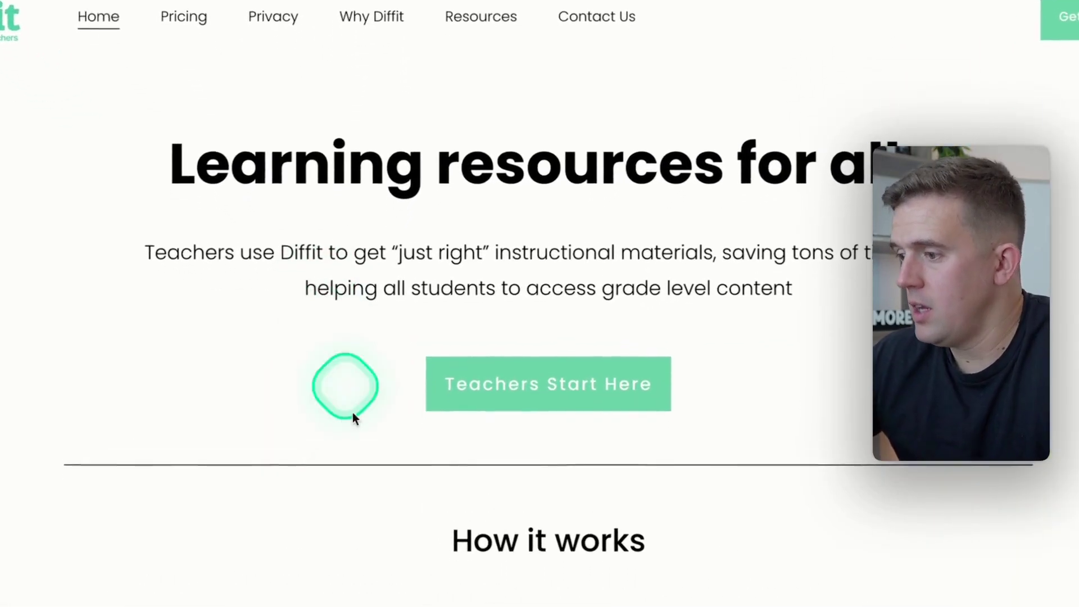
scroll(299, 465, down, 5)
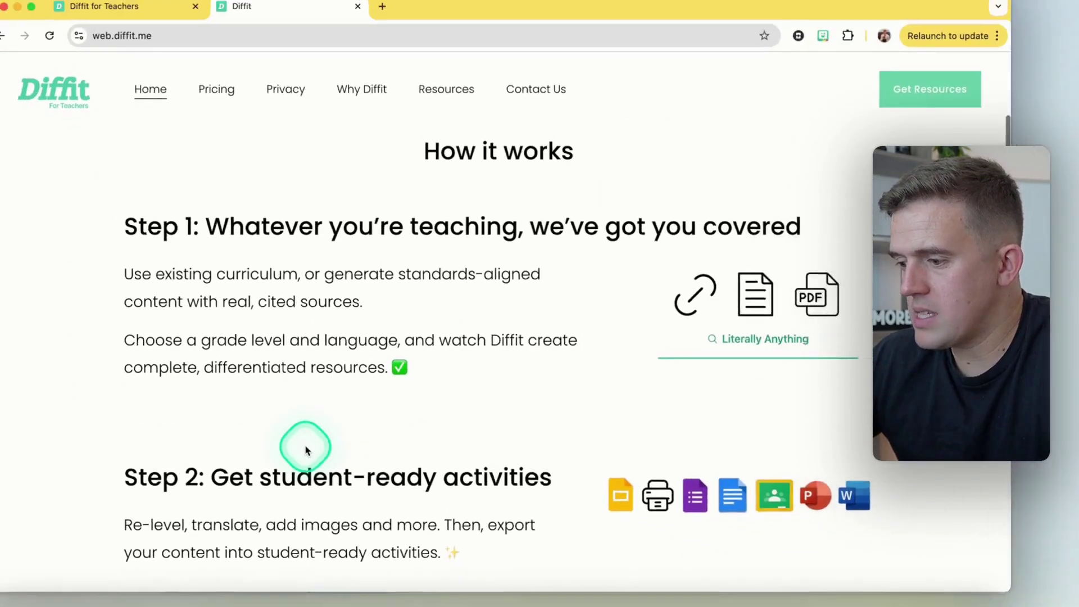
scroll(304, 446, up, 5)
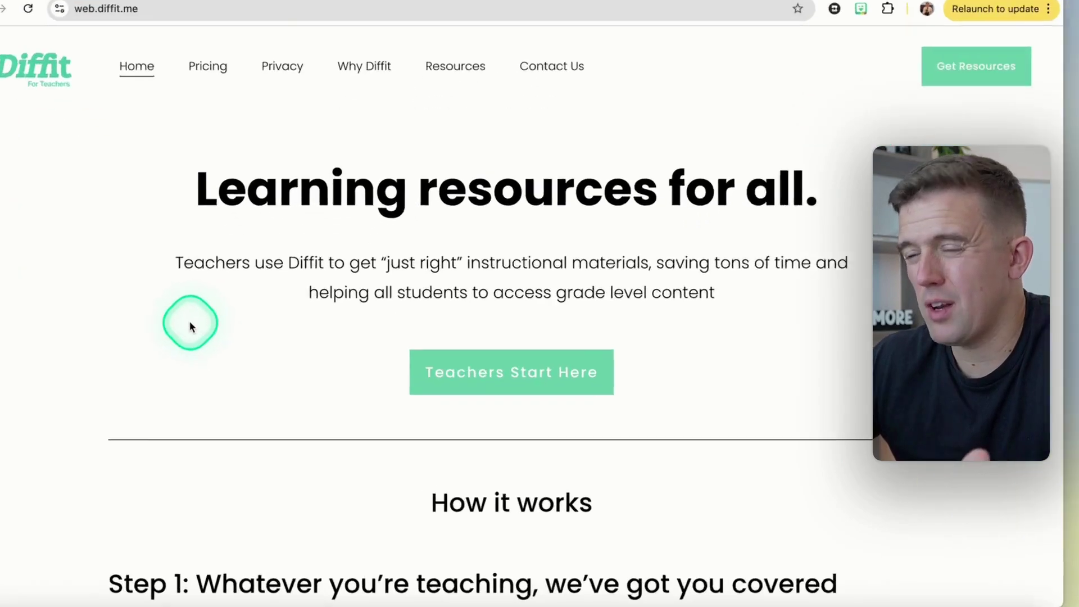
click(235, 67)
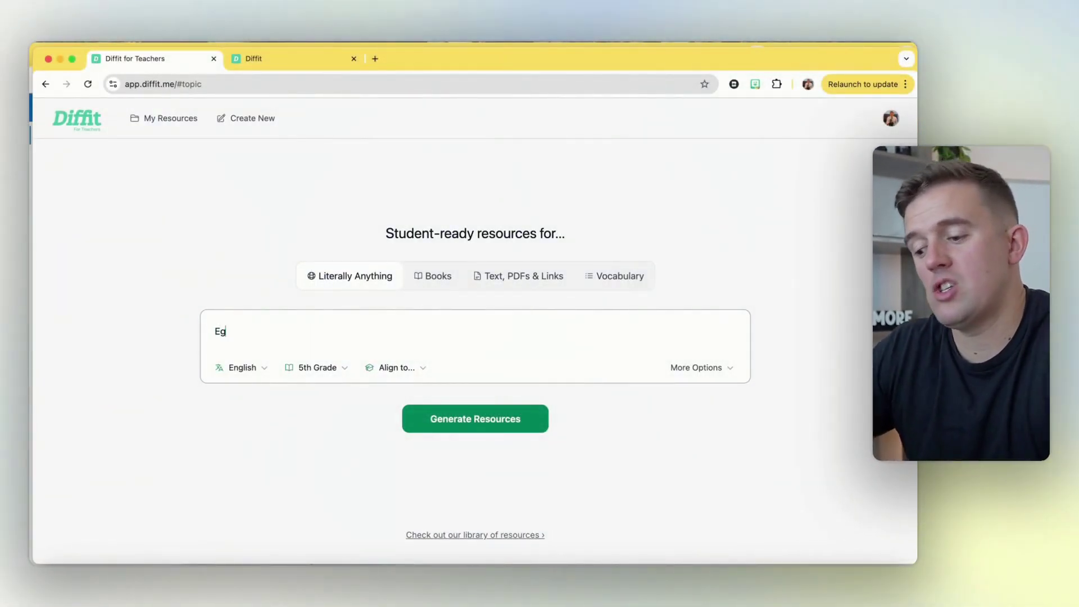
Enter 'Egyptian gods' as the Literally Anything topic, fixing the typo.
text(yptians)
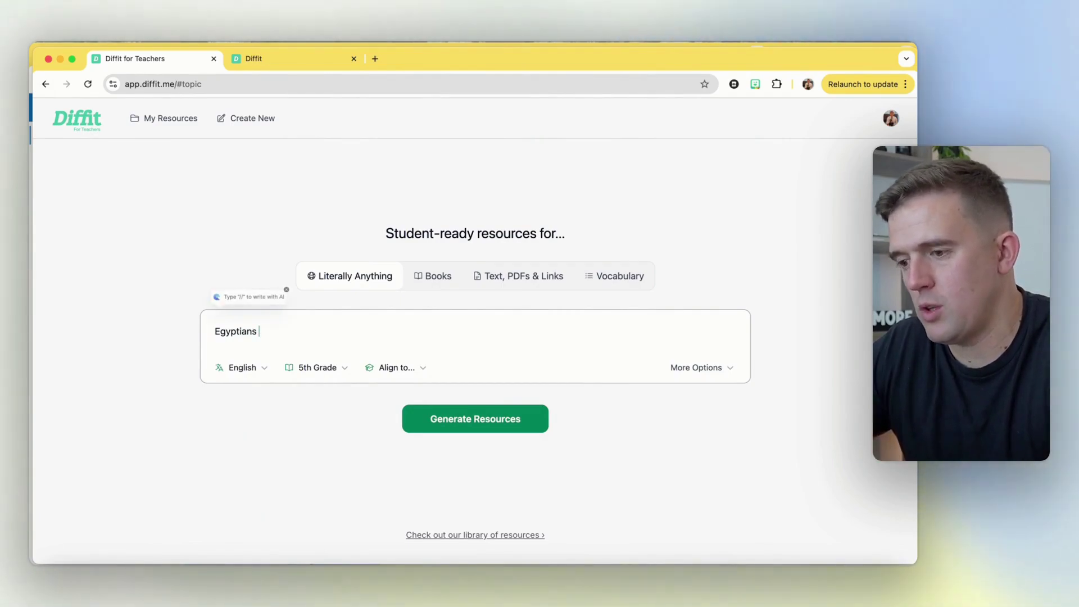
key(BackSpace)
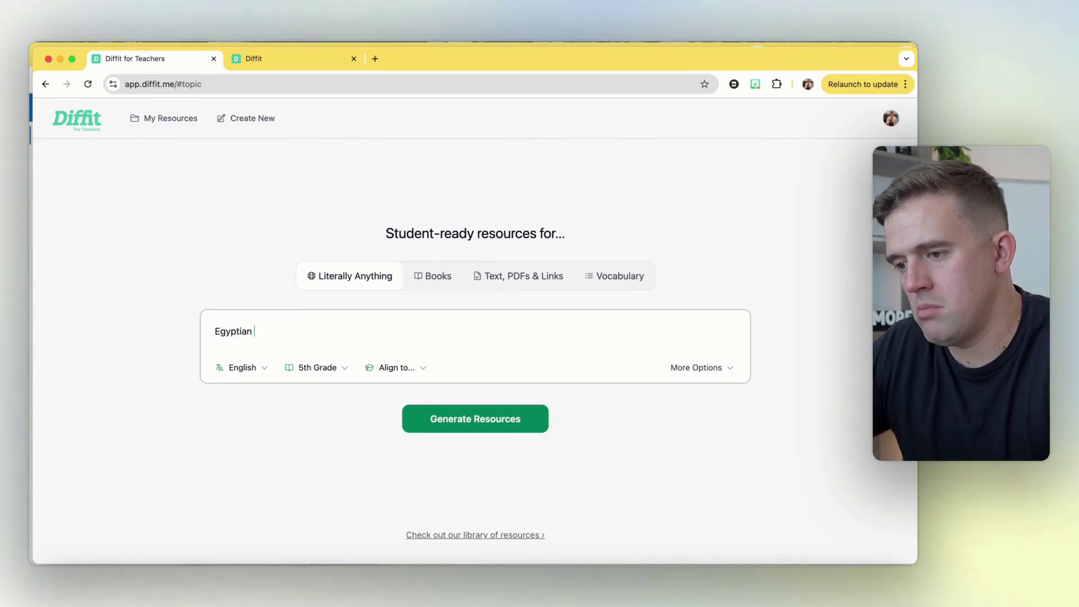
text(go)
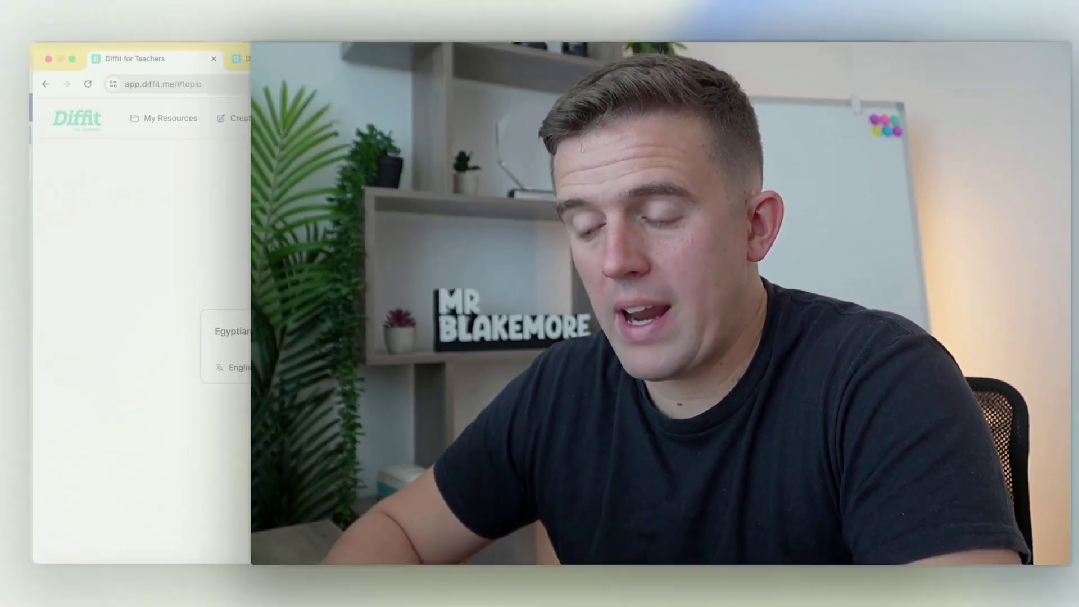
Check the grade list, keeping 5th Grade, select the topic text, and switch to Books mode.
click(343, 366)
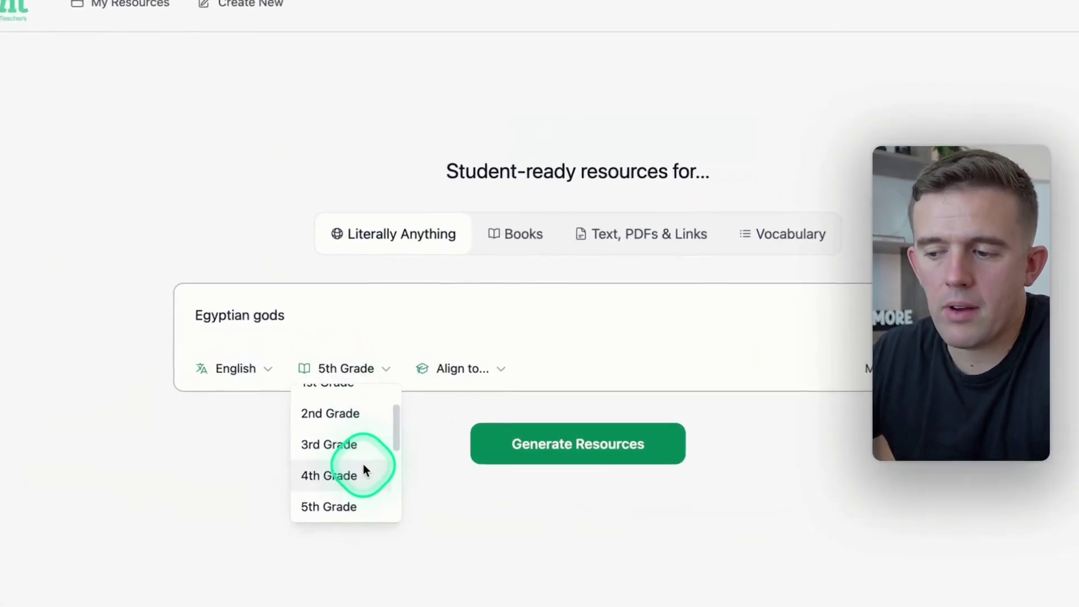
scroll(339, 444, down, 3)
scroll(339, 445, up, 2)
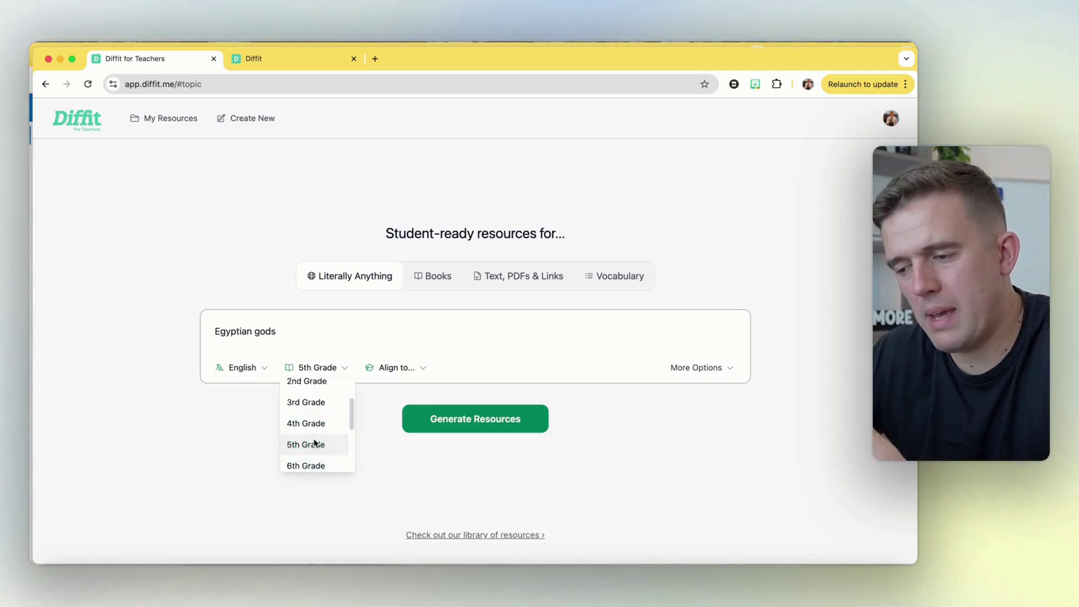
click(374, 336)
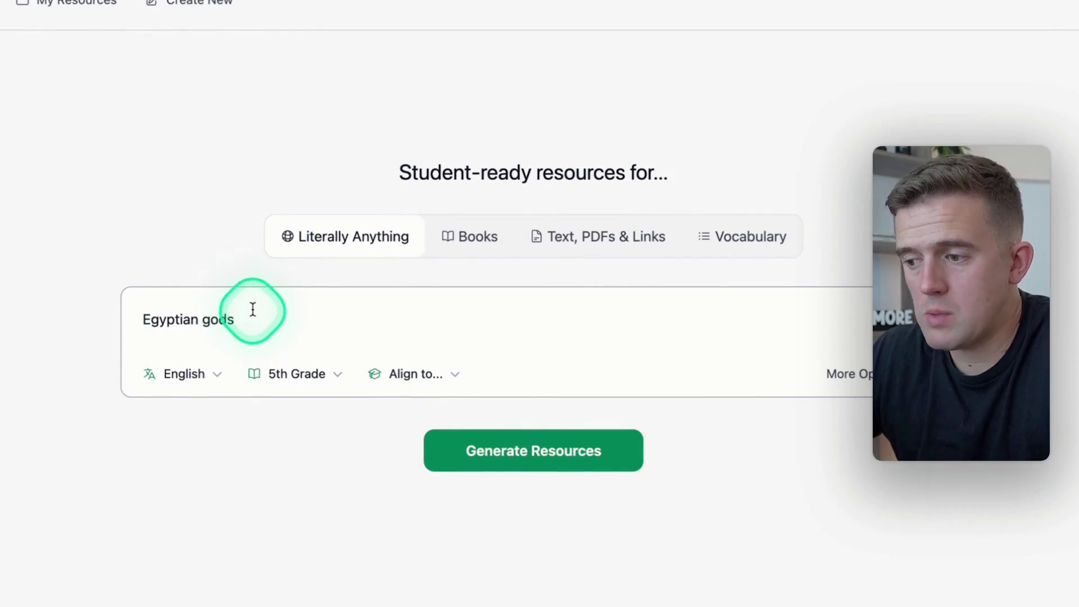
drag(245, 319, 94, 326)
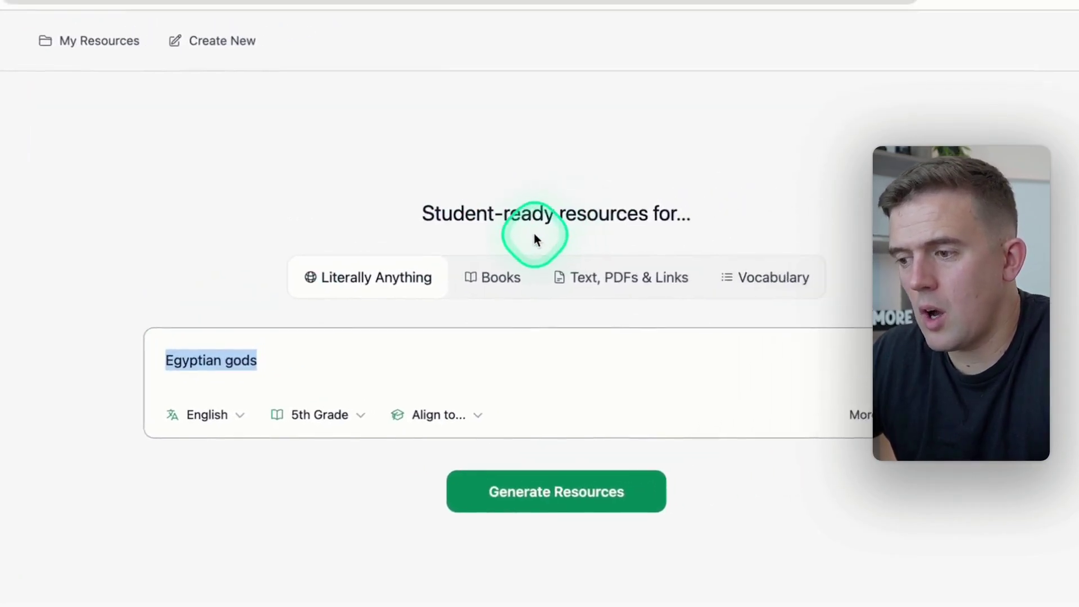
click(459, 286)
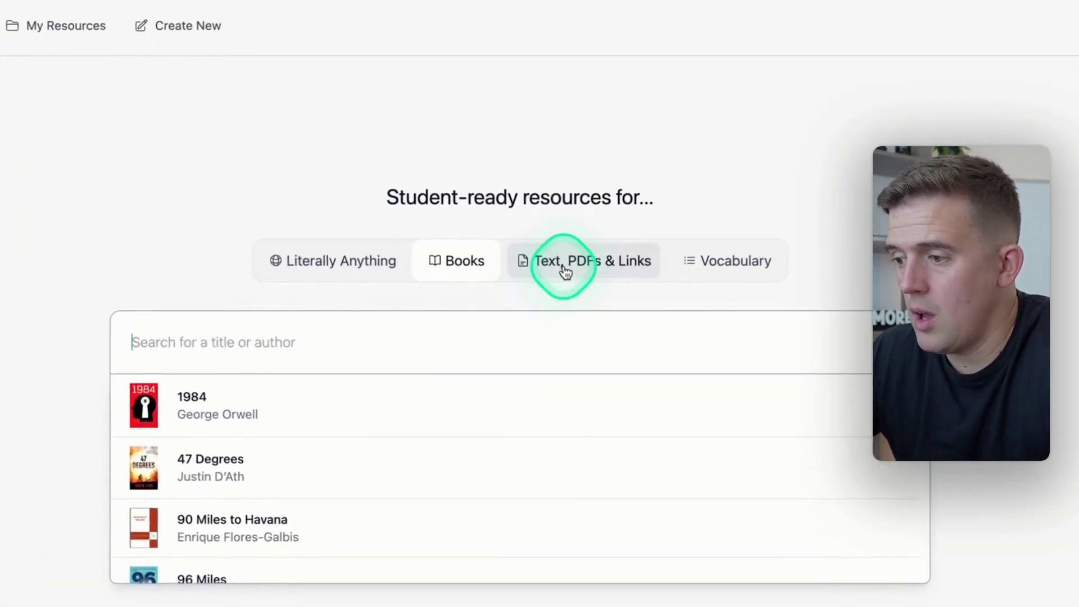
Look at the Text, PDFs & Links mode, then the Vocabulary mode's word entry field.
click(505, 284)
click(340, 347)
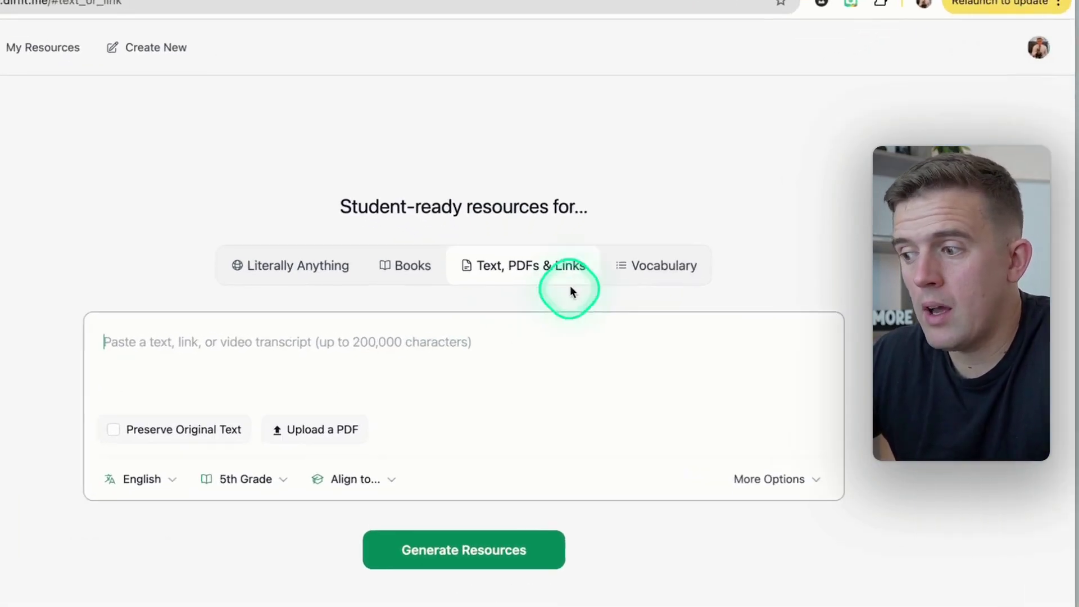
click(603, 277)
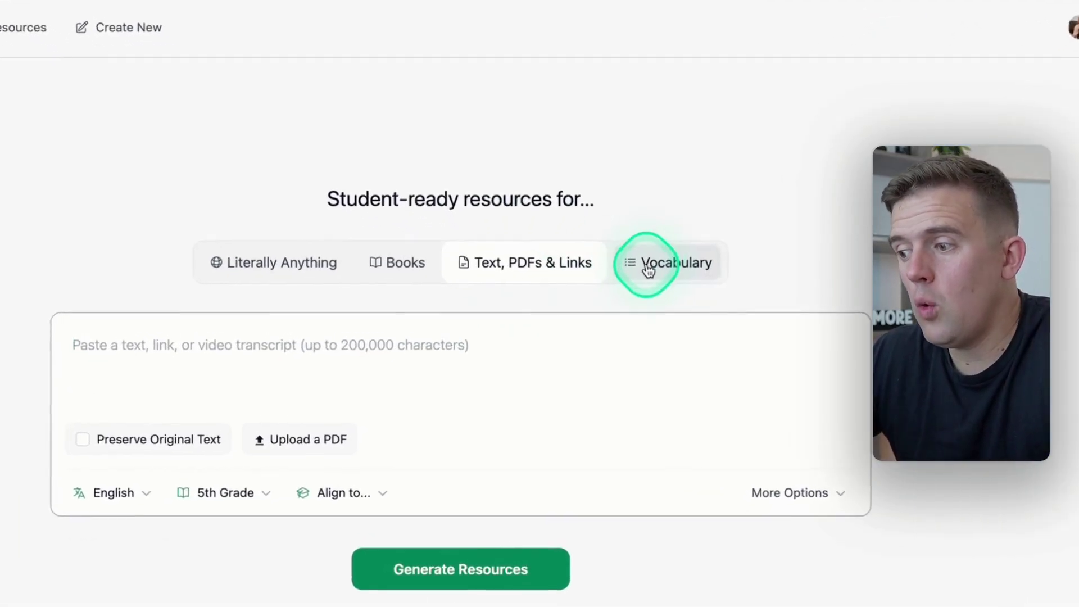
click(301, 332)
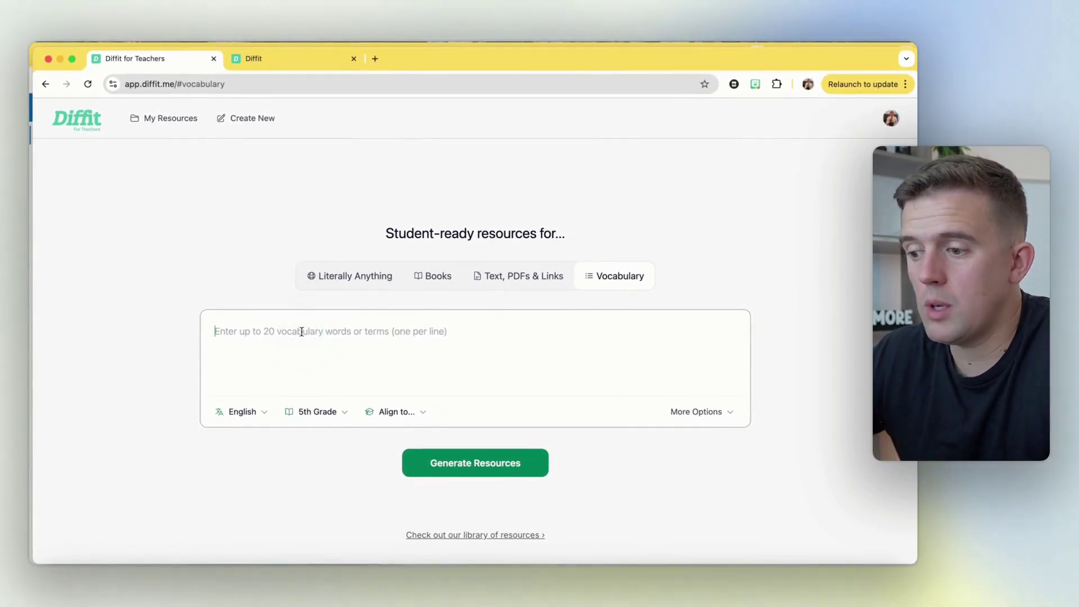
click(295, 332)
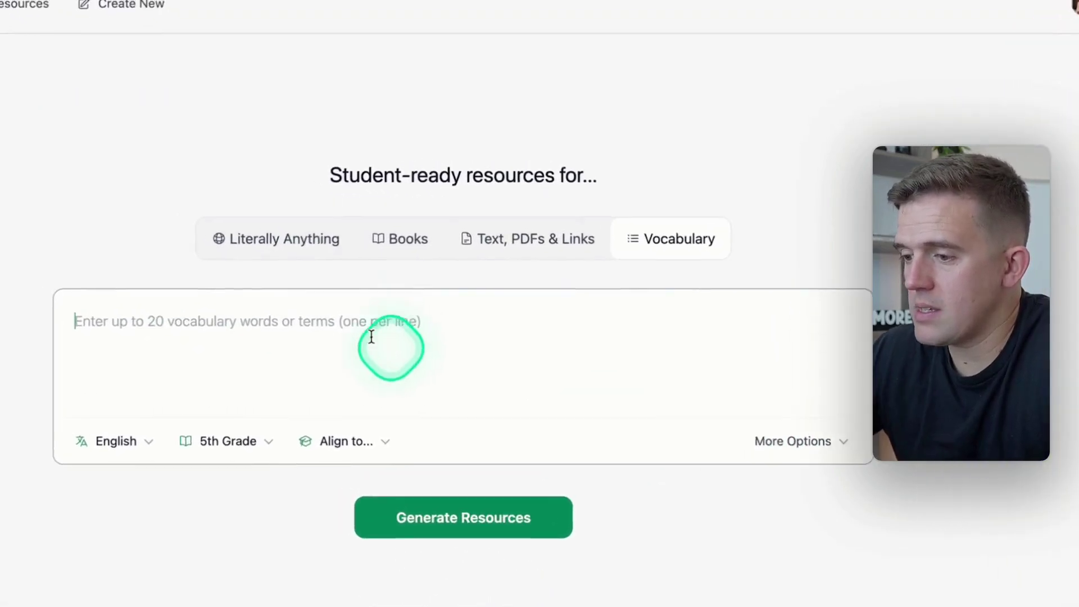
Back on the Egyptian gods topic, keep Informational Text, choose 4th Grade, and generate.
click(326, 278)
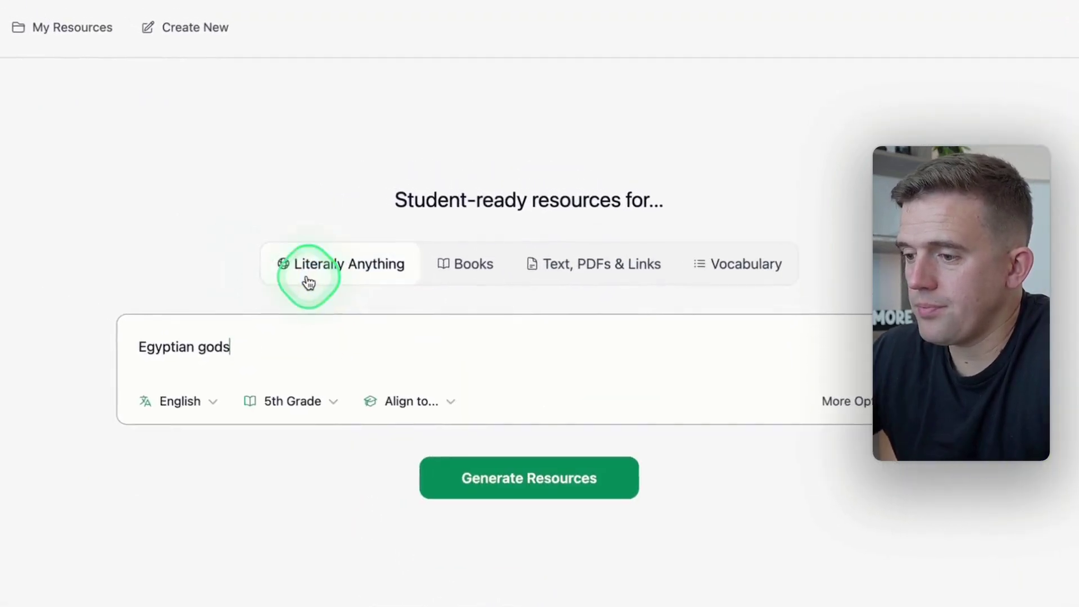
click(852, 395)
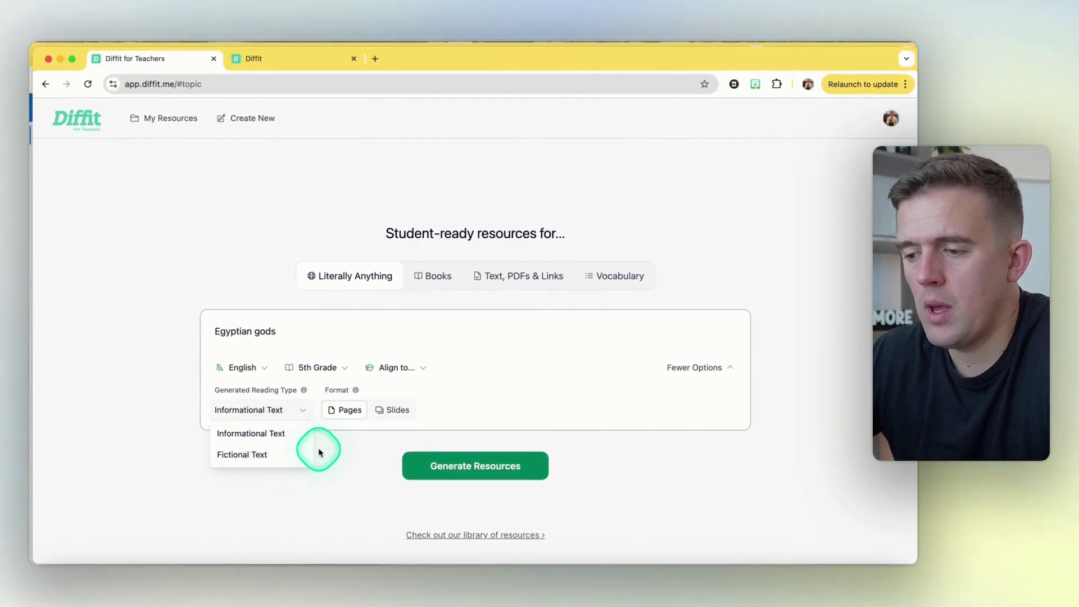
click(285, 440)
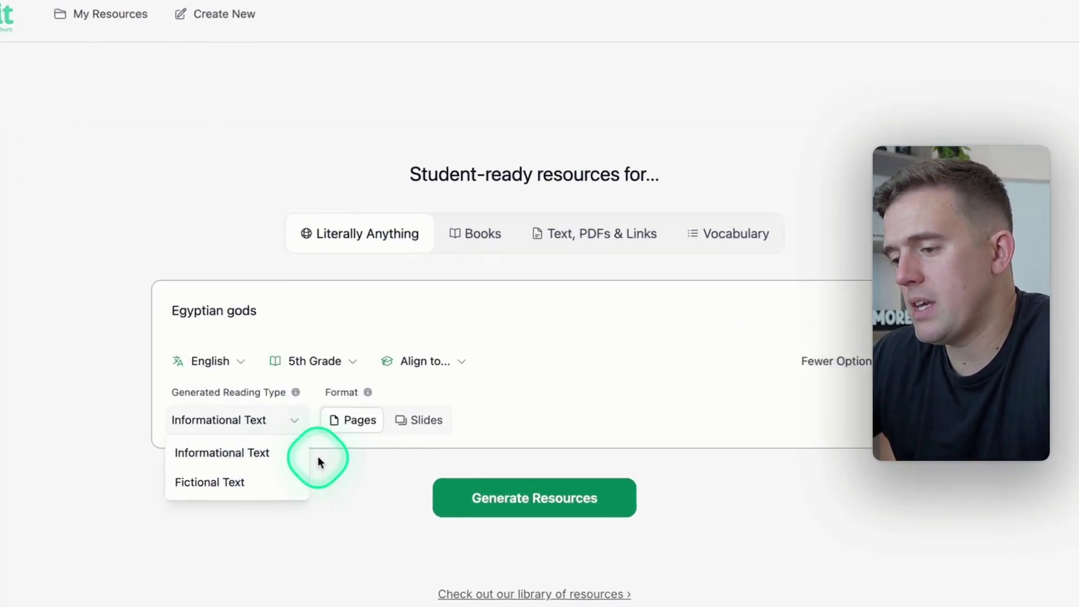
click(258, 329)
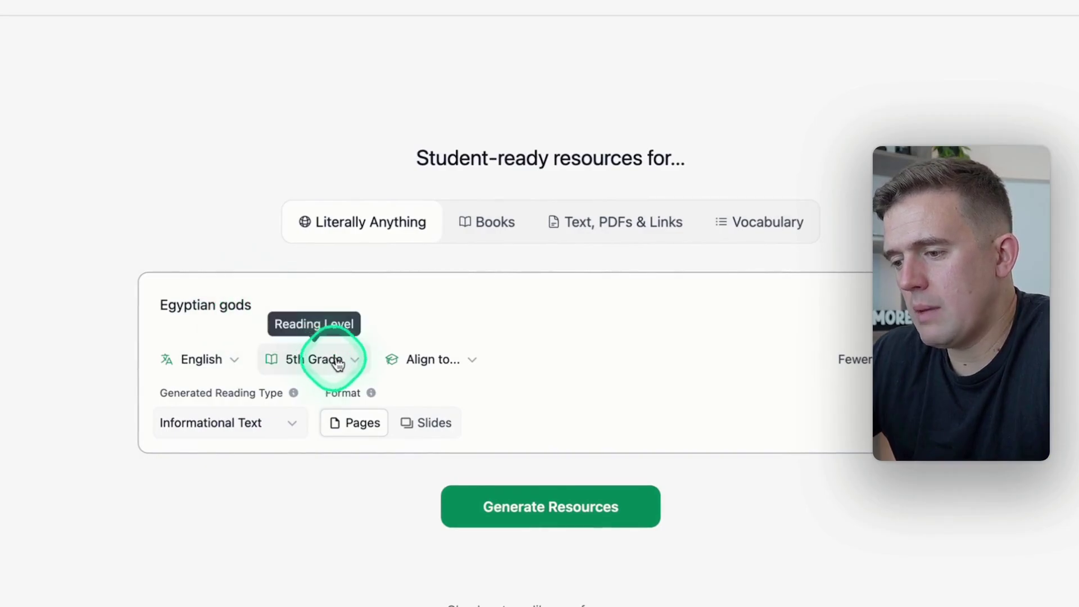
click(295, 471)
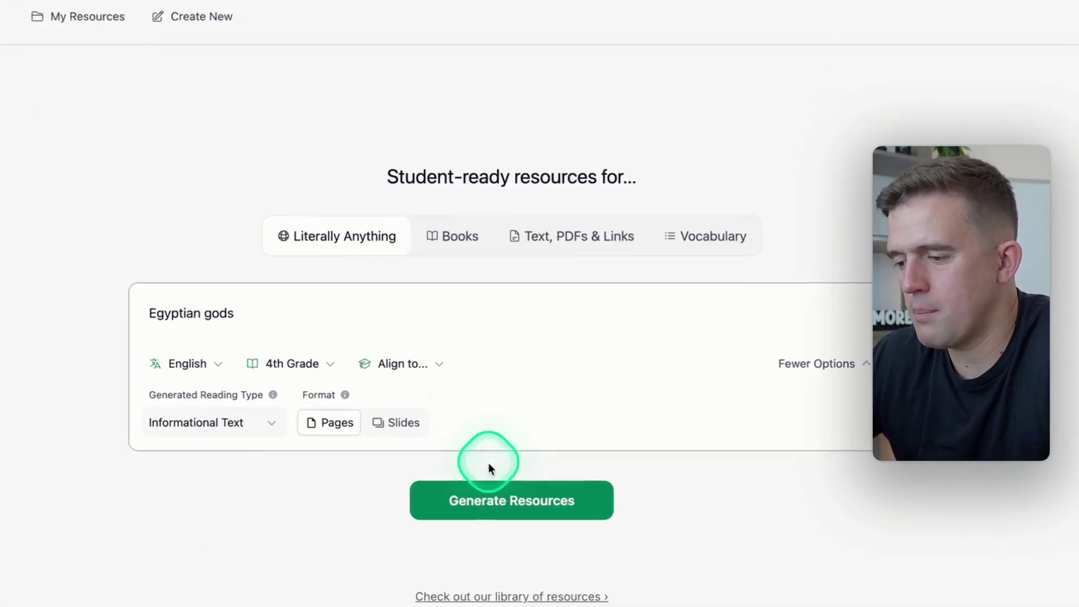
click(456, 464)
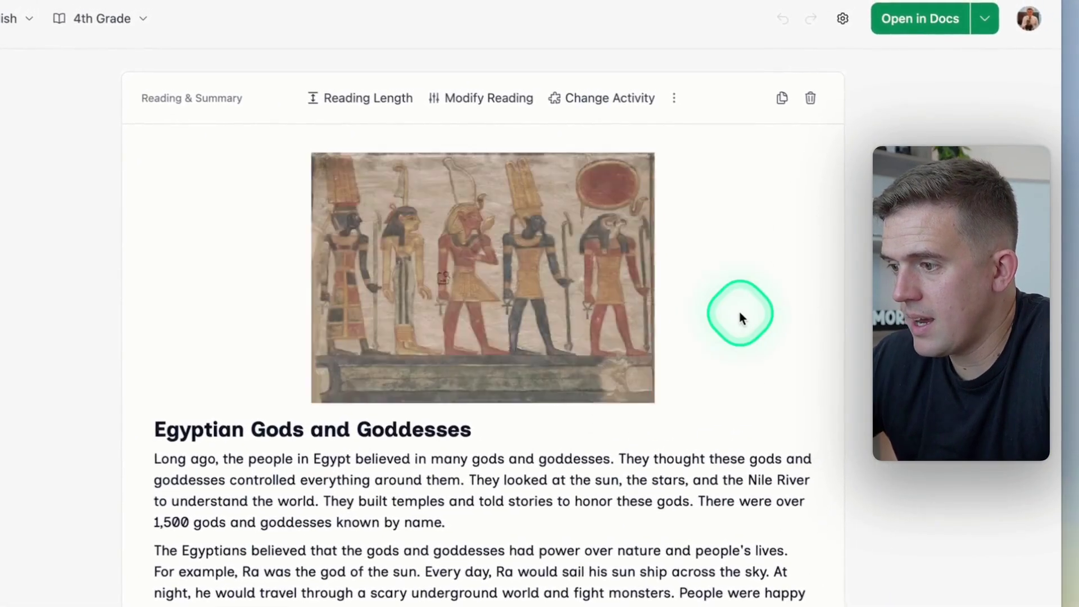
Open Change Reading Length (Short, Medium, Long, Custom) and close the 'We've made some updates' popup.
scroll(738, 309, down, 2)
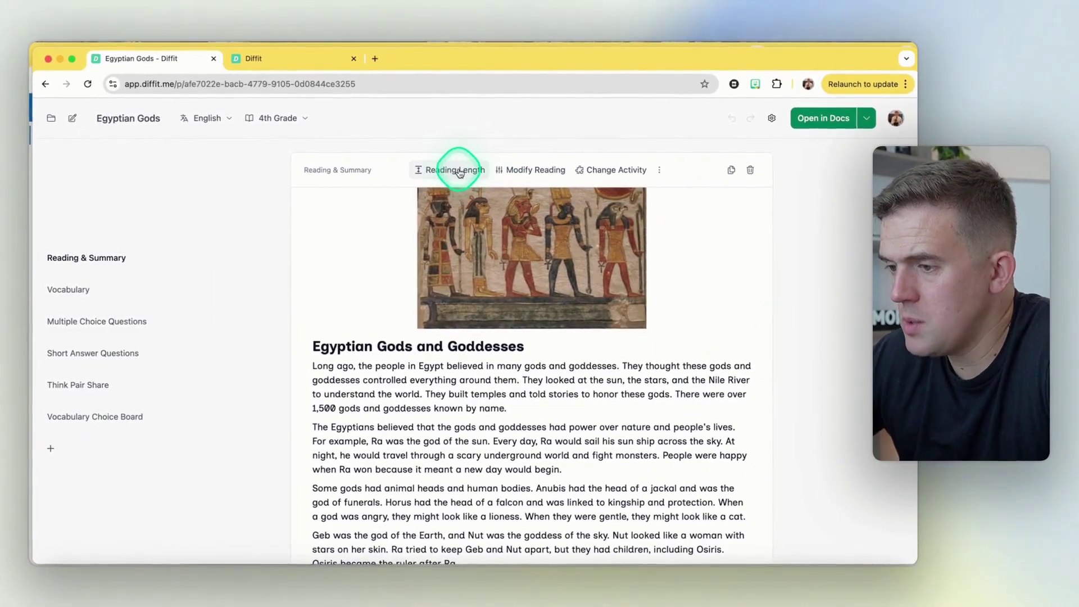
click(453, 166)
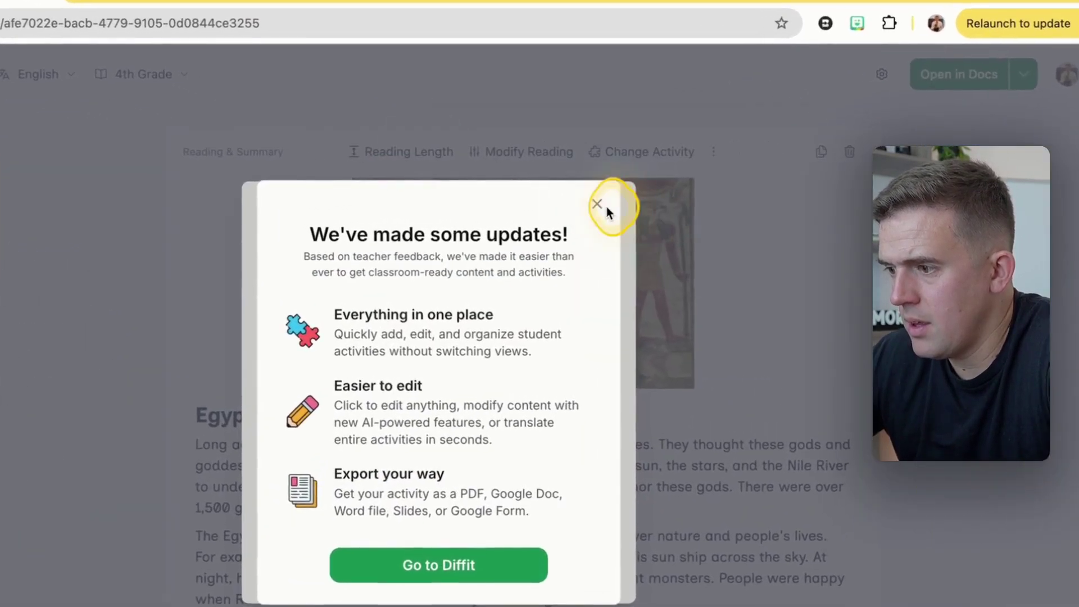
click(581, 207)
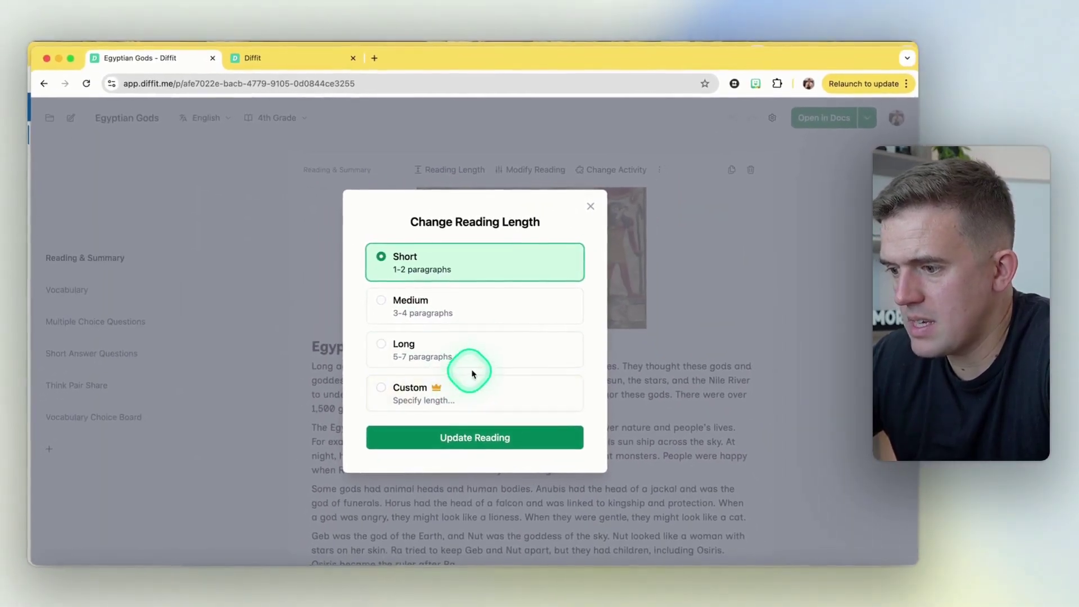
Close the length and Modify Reading options, then show the Egyptian Gods reading's full text.
click(591, 206)
click(536, 170)
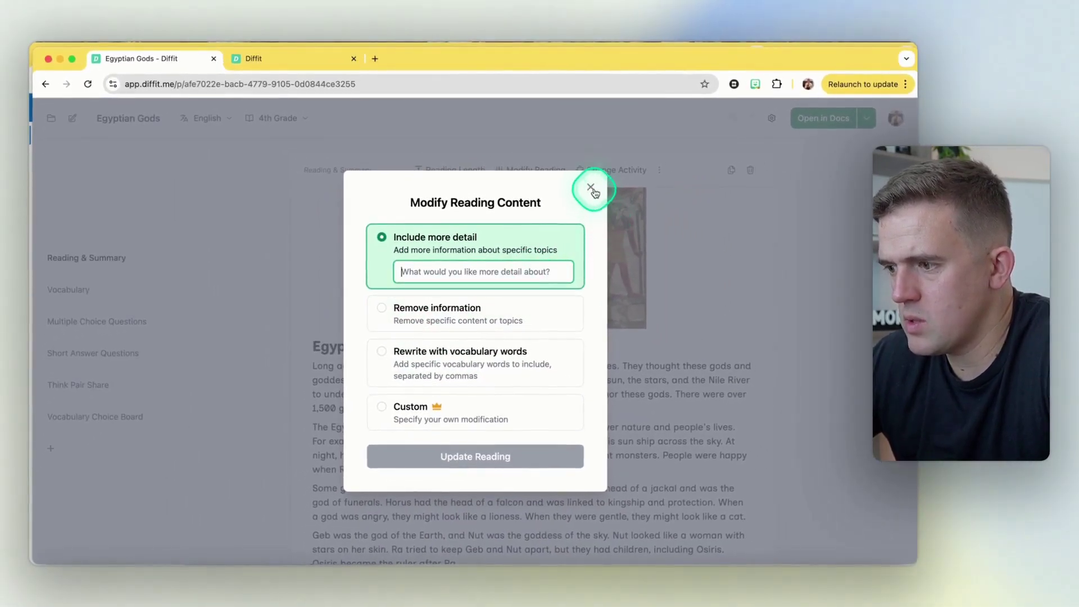
click(591, 188)
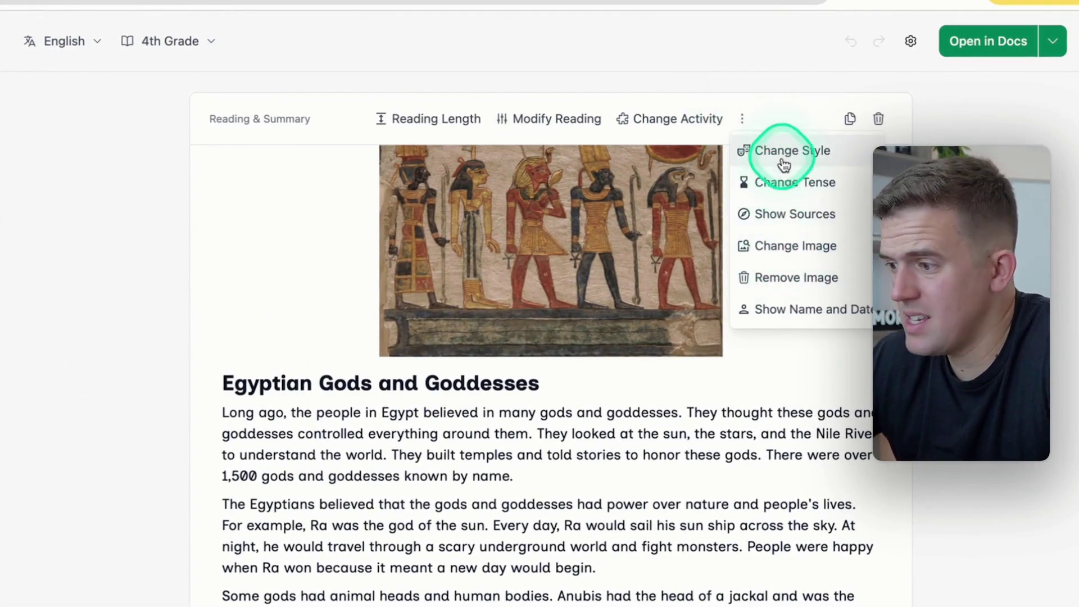
click(782, 405)
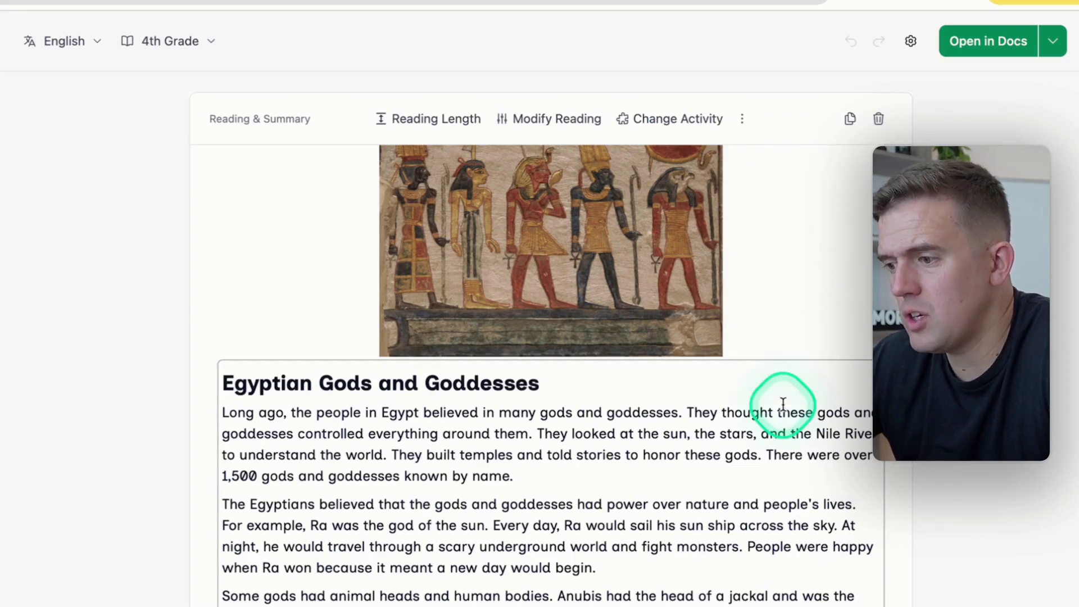
scroll(773, 388, down, 3)
scroll(656, 516, down, 3)
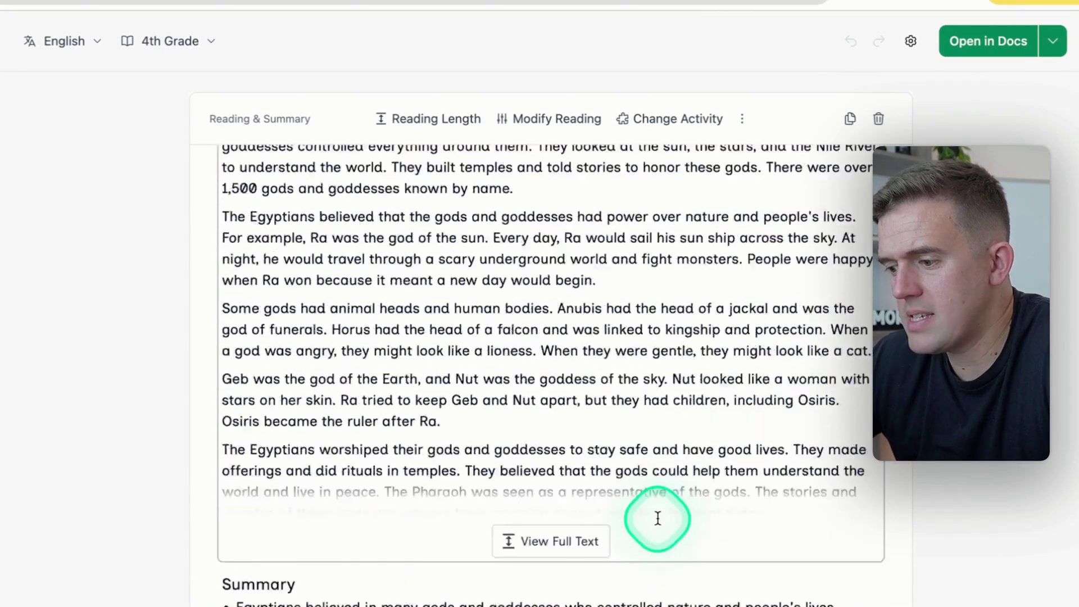
click(558, 555)
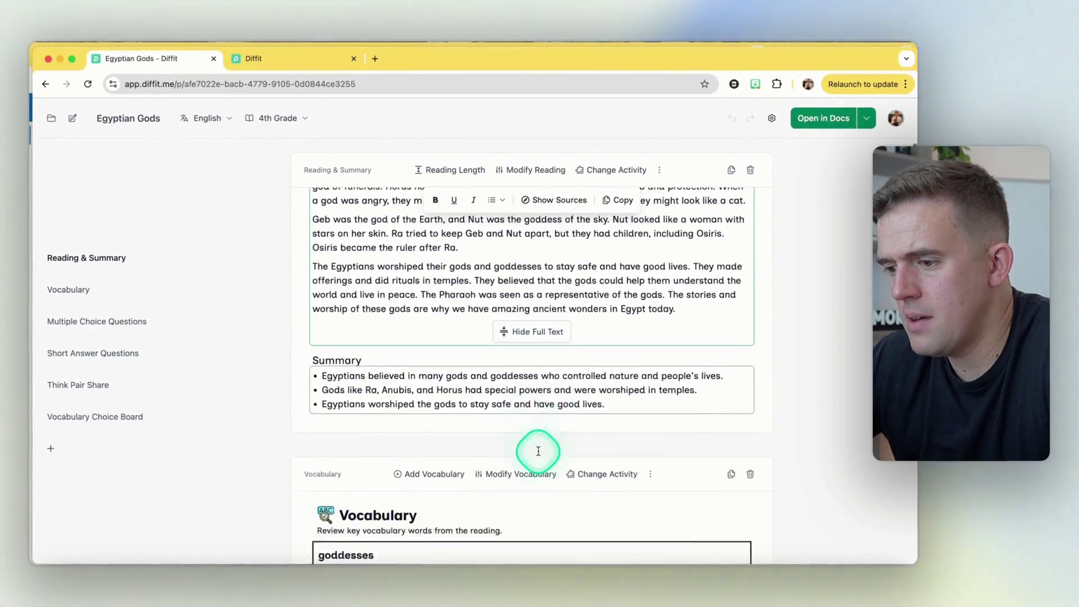
scroll(538, 451, down, 5)
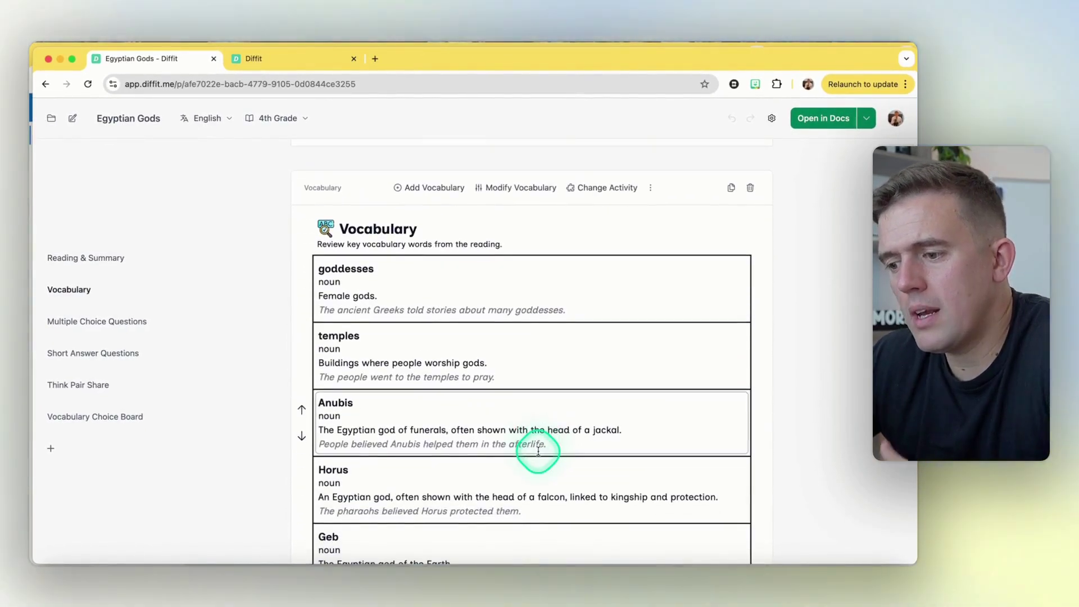
scroll(538, 451, down, 1)
click(403, 304)
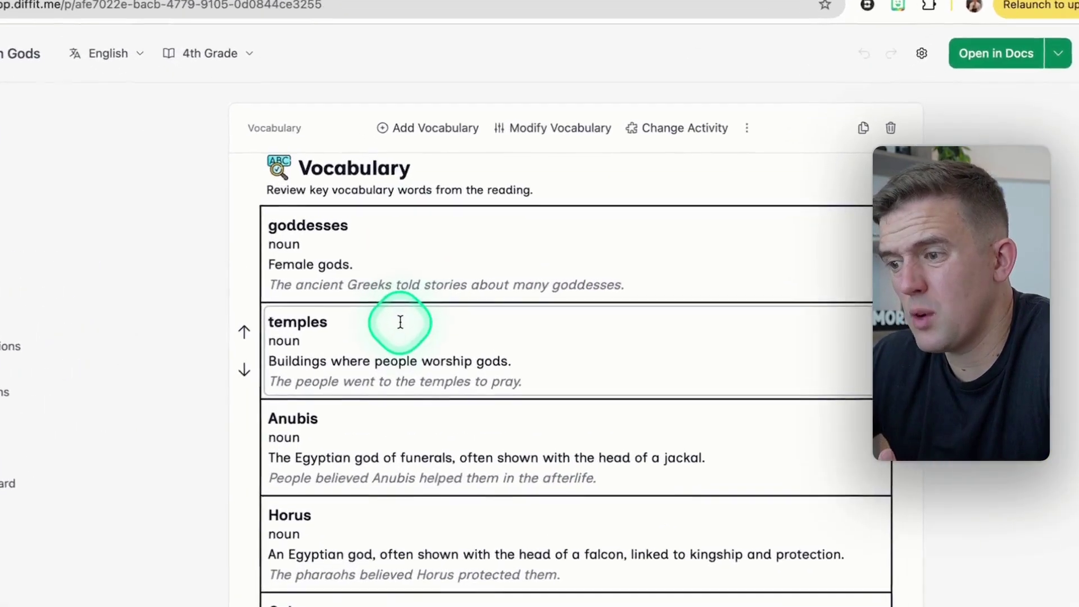
scroll(403, 305, down, 3)
scroll(403, 305, up, 1)
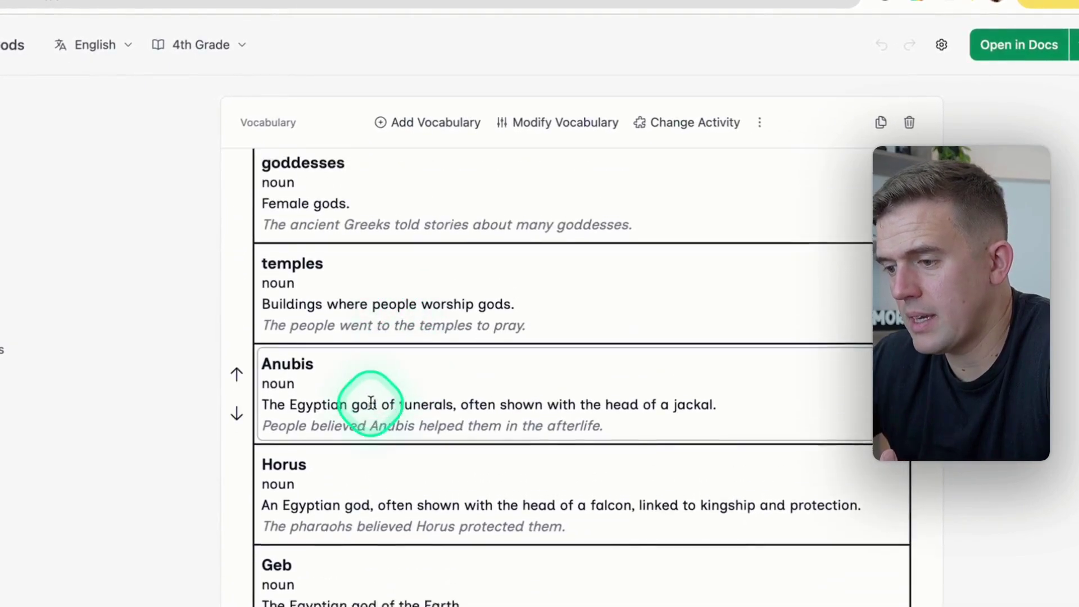
scroll(371, 402, down, 5)
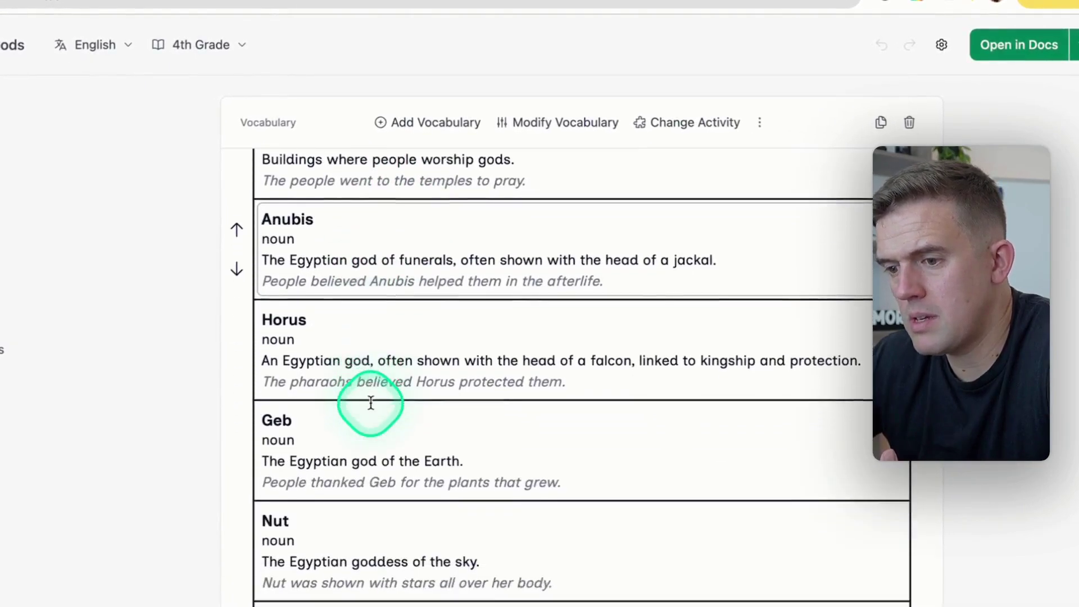
scroll(401, 445, down, 5)
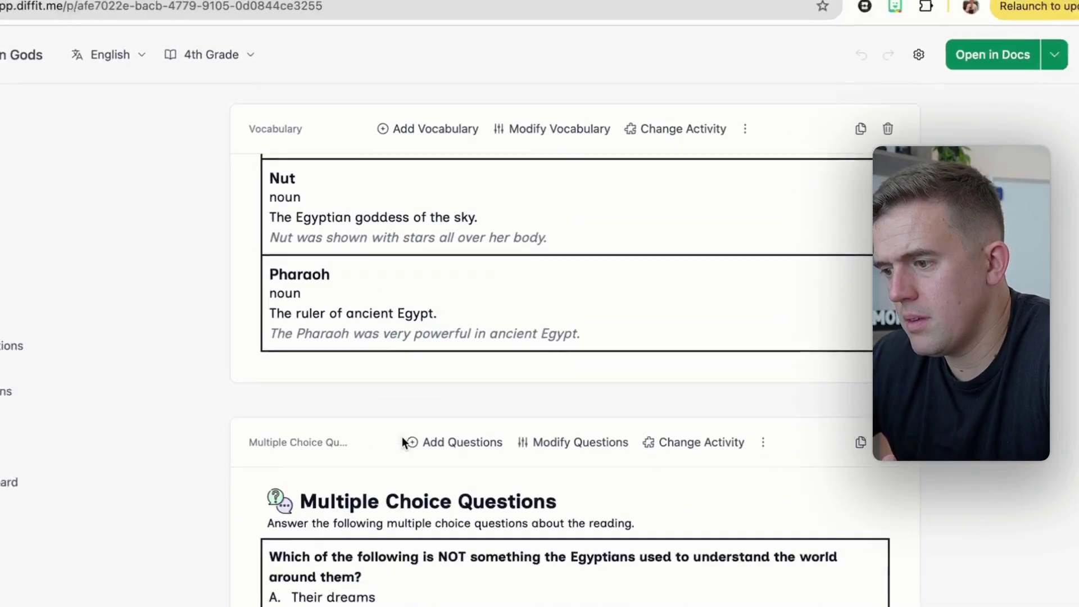
scroll(402, 437, up, 2)
scroll(403, 436, down, 1)
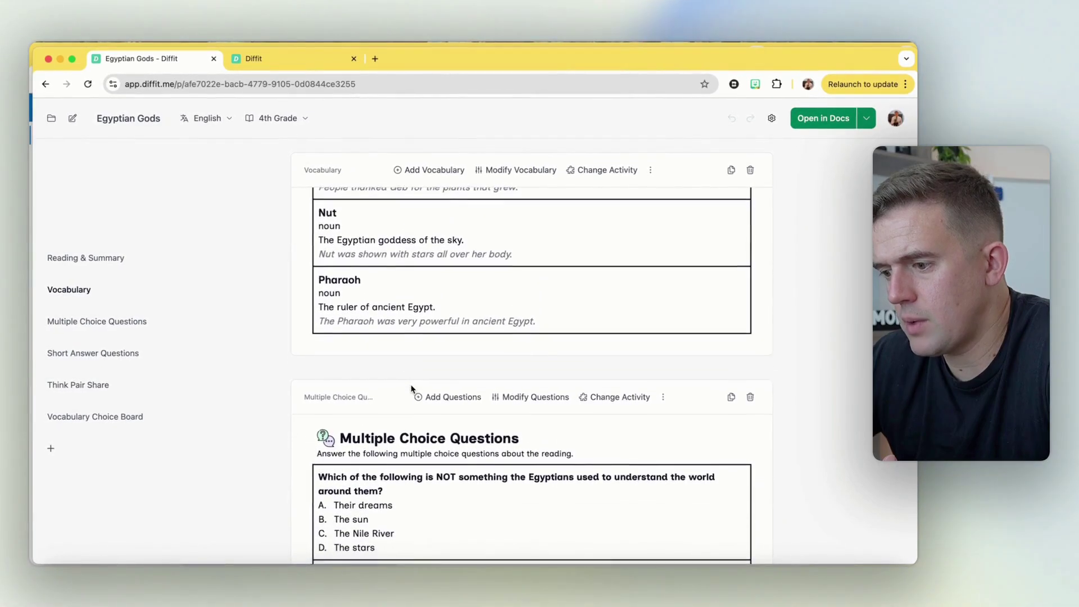
scroll(411, 388, down, 4)
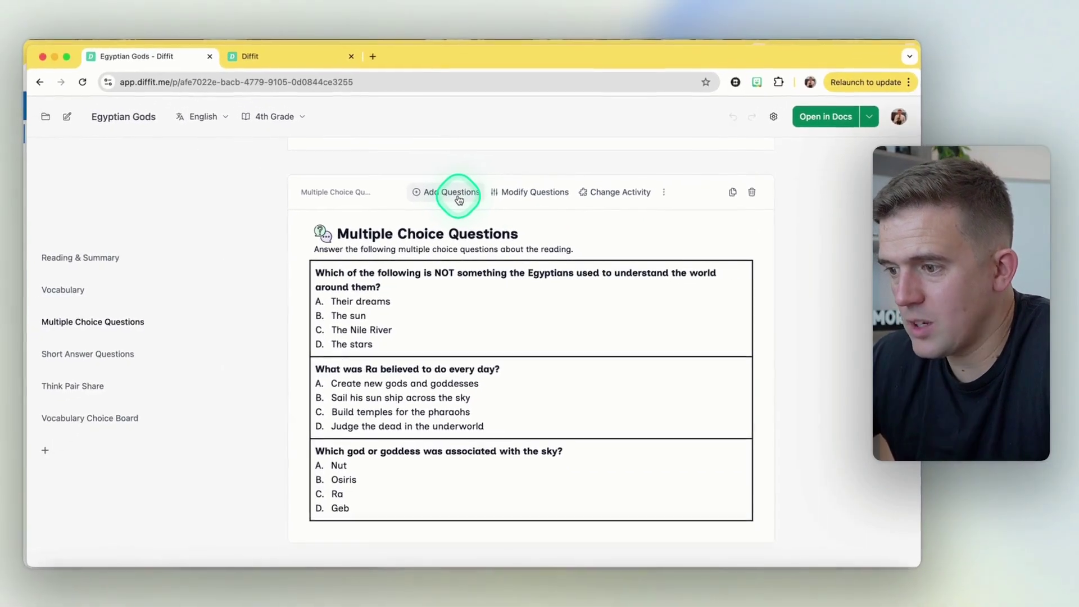
Request one more Comprehension-level multiple choice question with Get Questions.
click(419, 162)
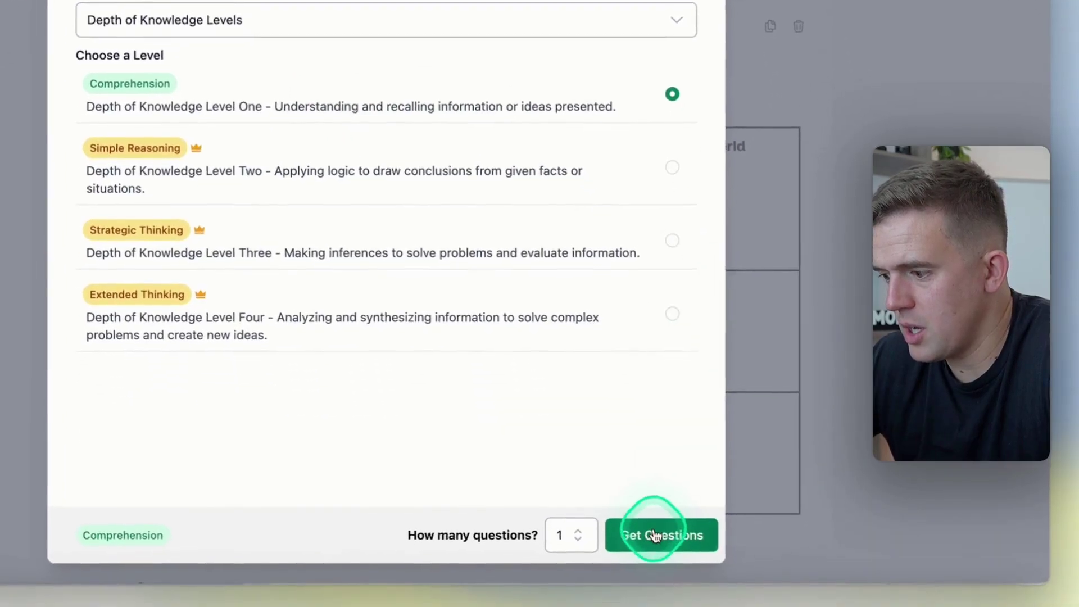
click(647, 517)
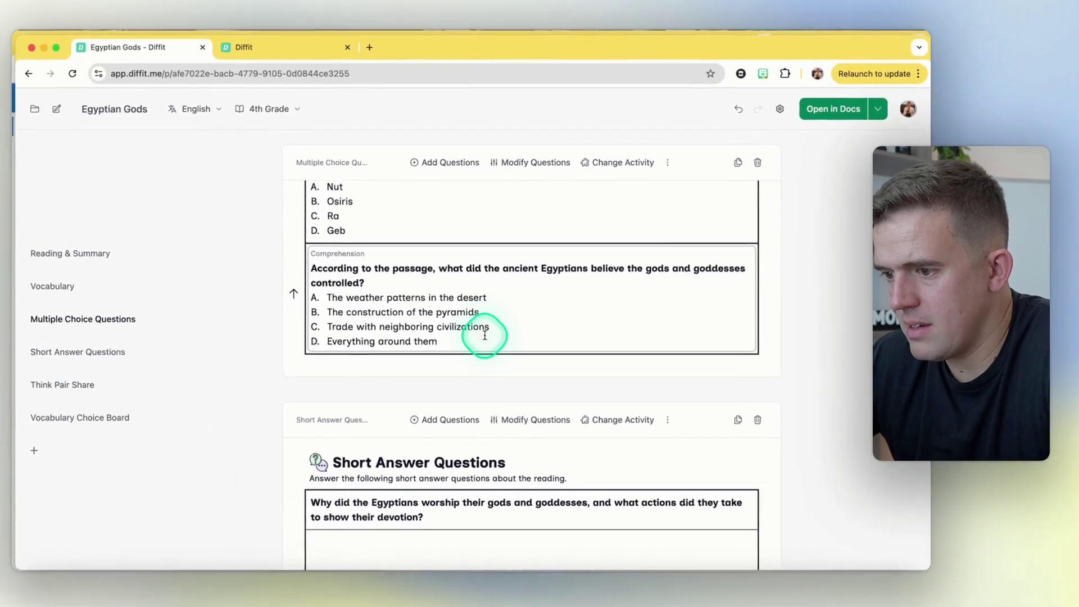
scroll(464, 314, down, 5)
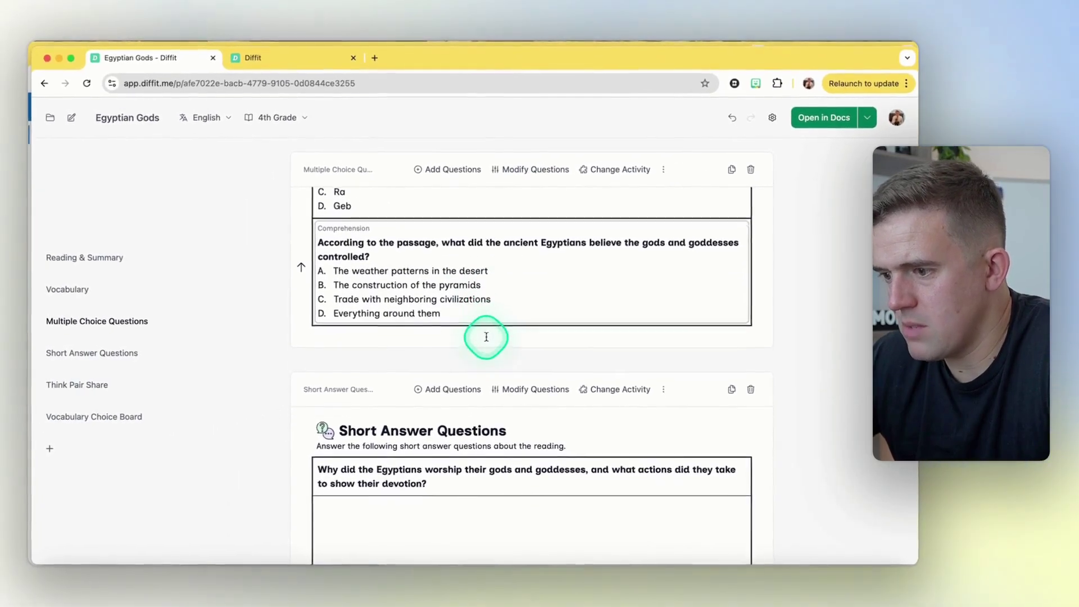
scroll(487, 338, up, 2)
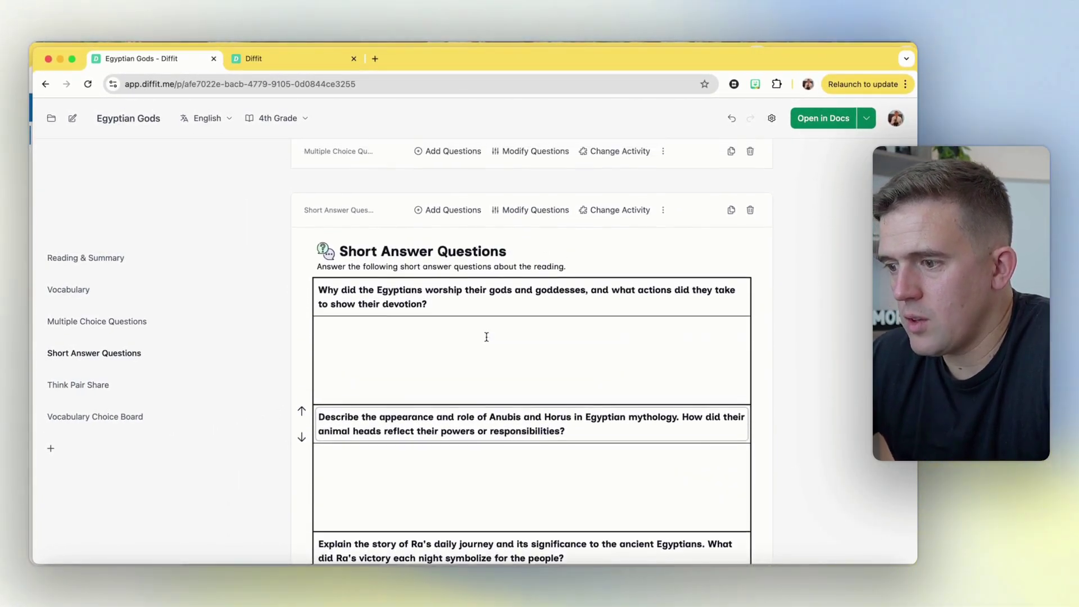
scroll(486, 337, down, 1)
scroll(487, 338, down, 3)
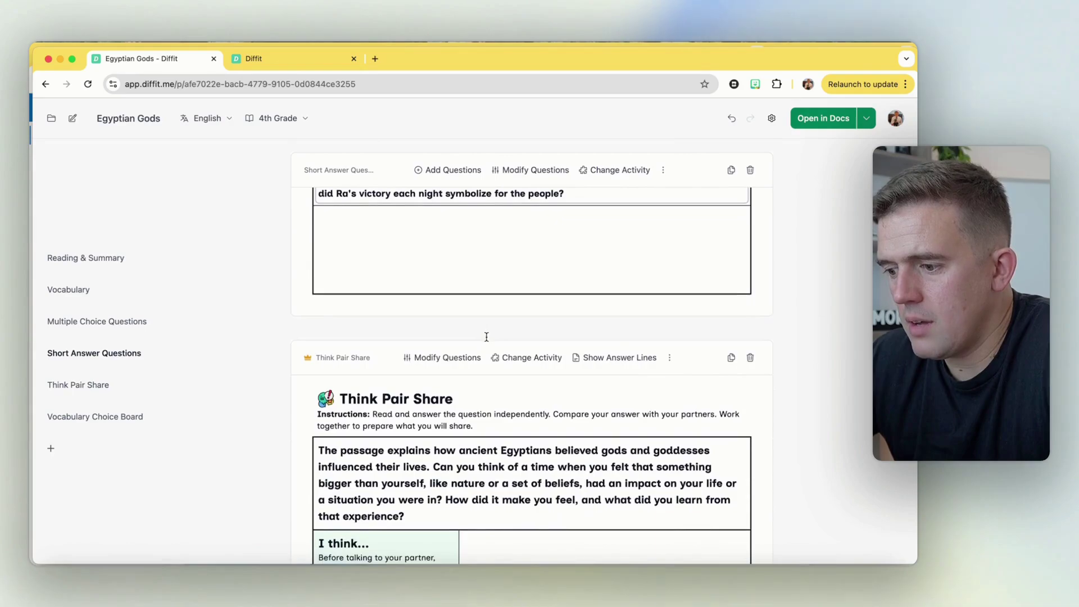
scroll(487, 337, down, 2)
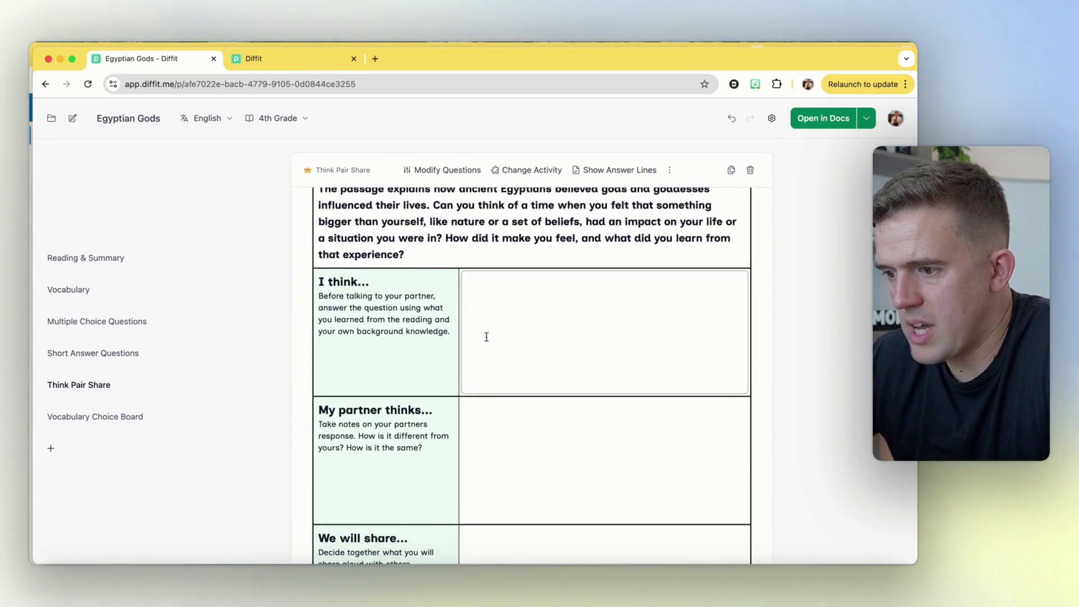
scroll(486, 337, down, 10)
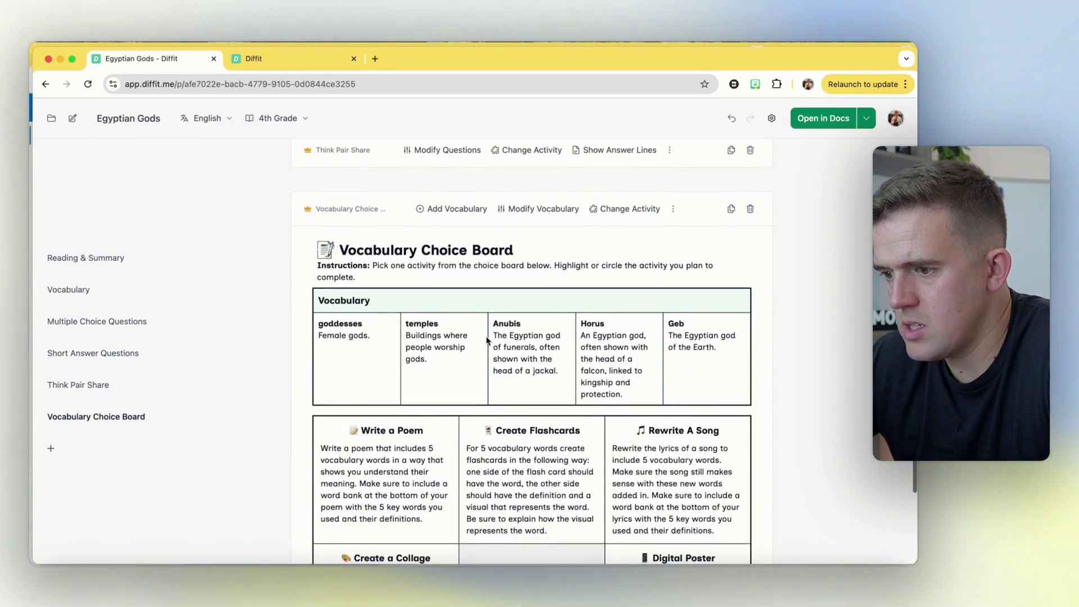
scroll(487, 341, down, 6)
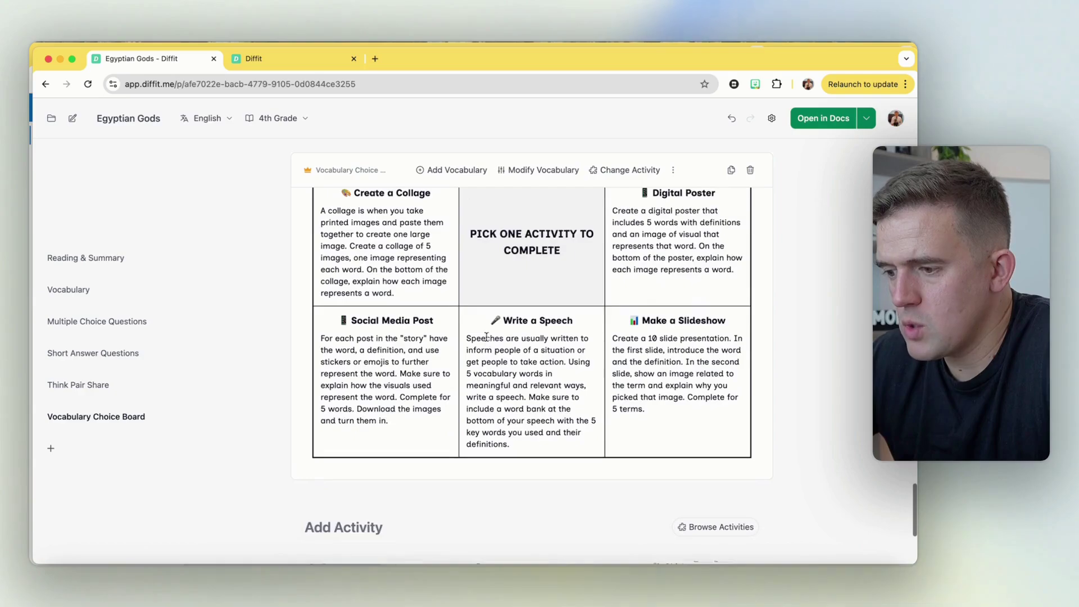
scroll(486, 337, down, 4)
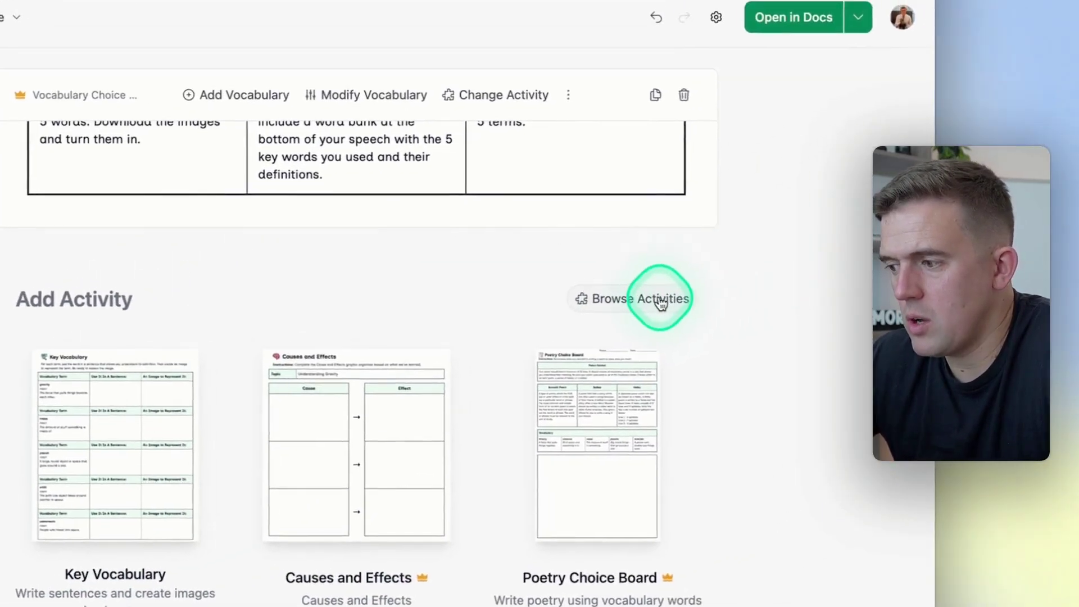
click(661, 303)
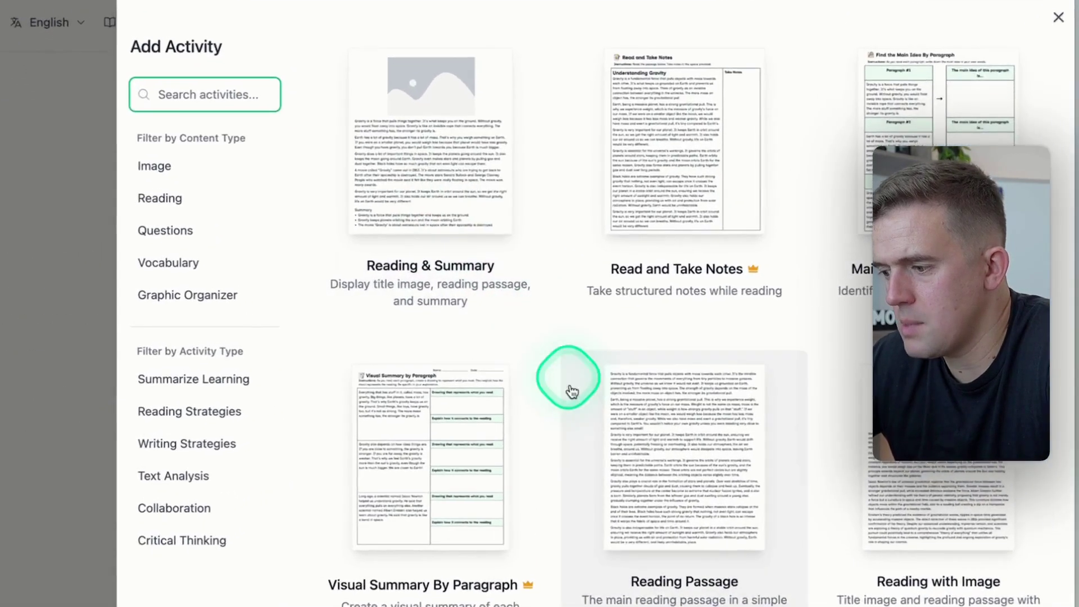
scroll(685, 433, down, 7)
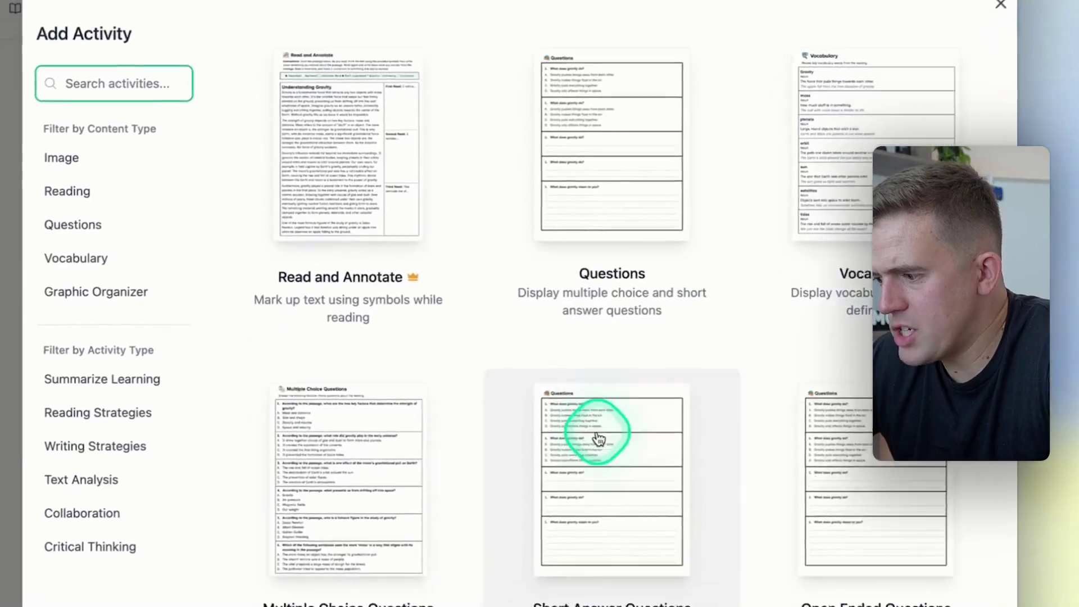
scroll(495, 500, down, 6)
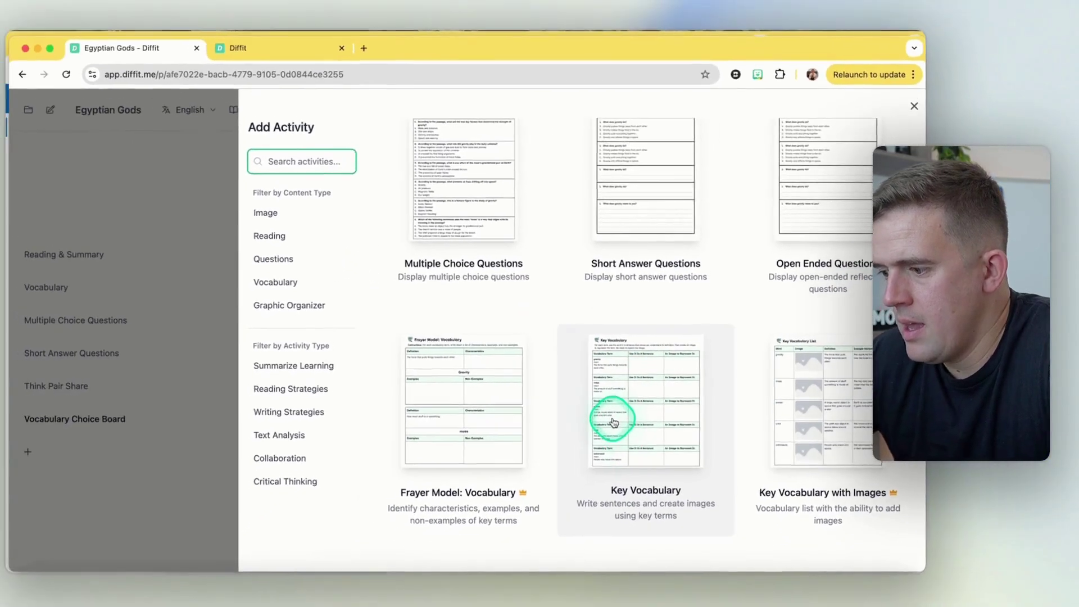
scroll(645, 335, down, 5)
scroll(633, 397, down, 2)
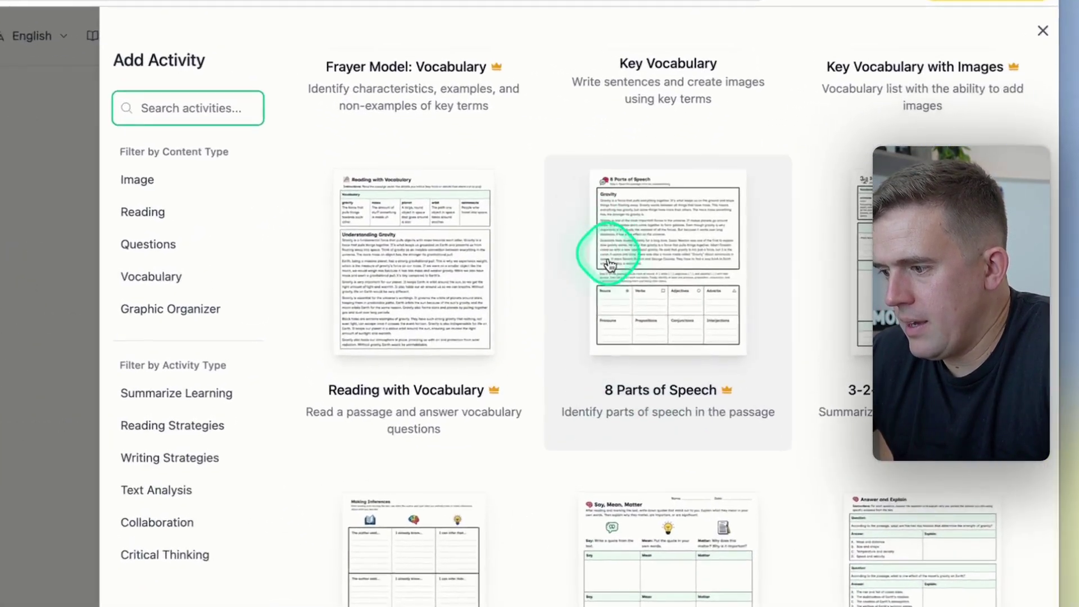
scroll(607, 273, down, 4)
scroll(532, 385, up, 15)
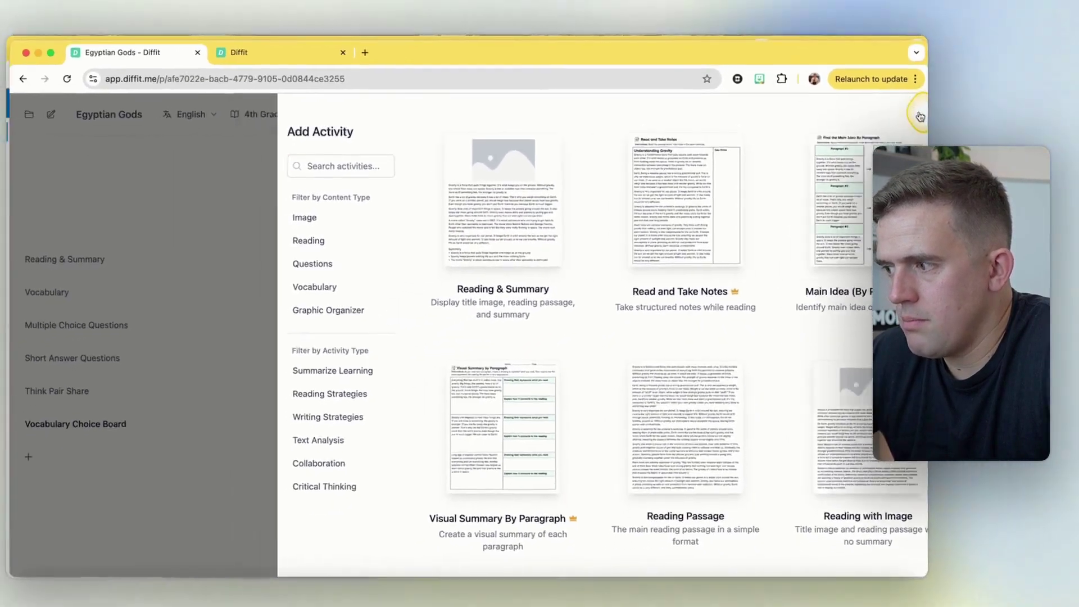
click(920, 117)
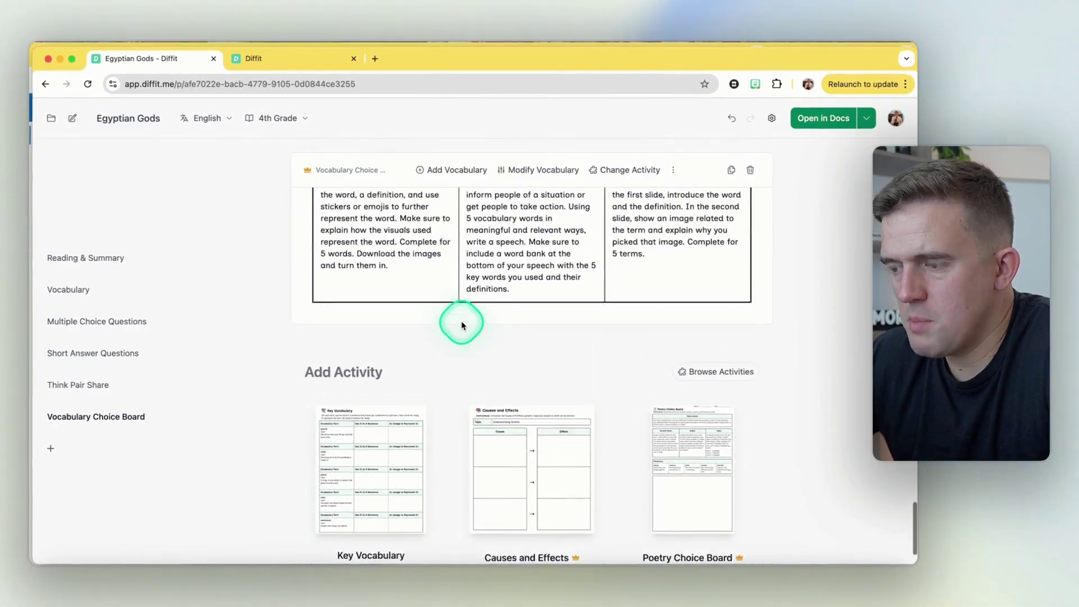
Check the Open in Docs export options, then jump to the Short Answer Questions section.
scroll(462, 325, up, 1)
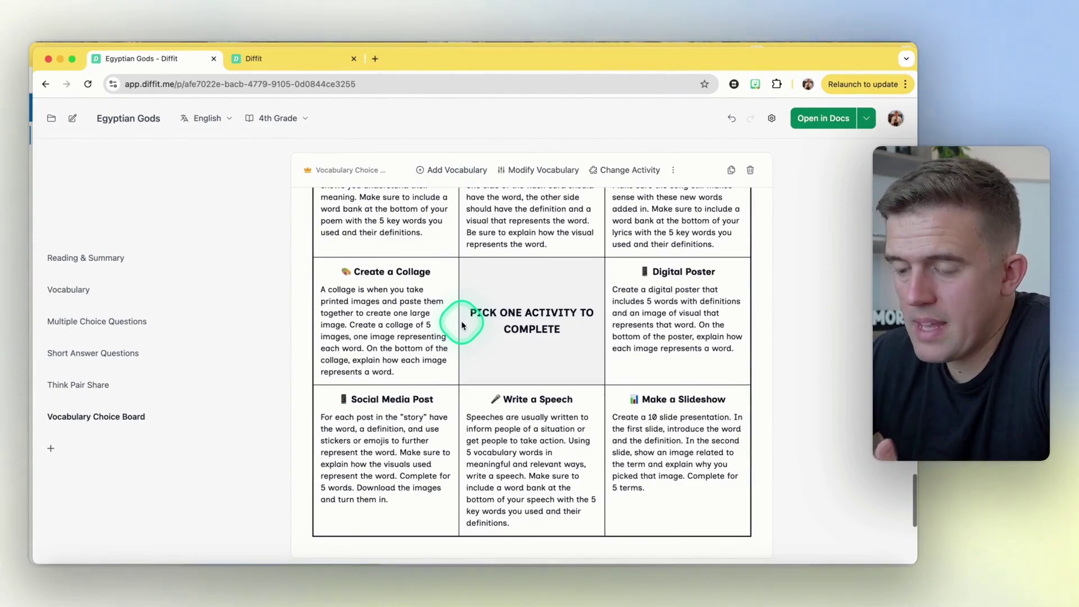
scroll(462, 325, up, 8)
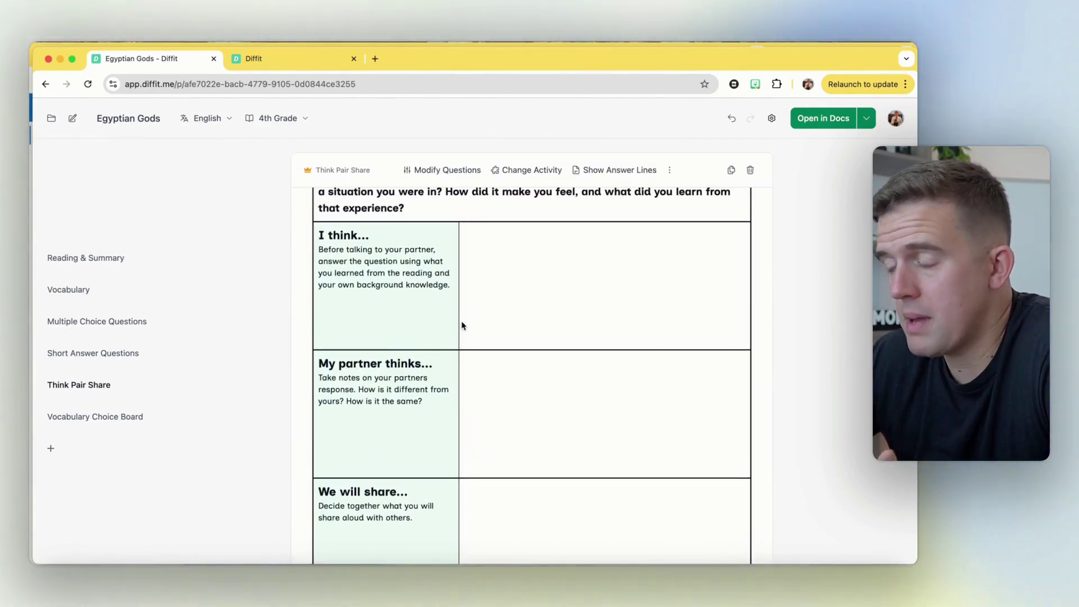
click(867, 118)
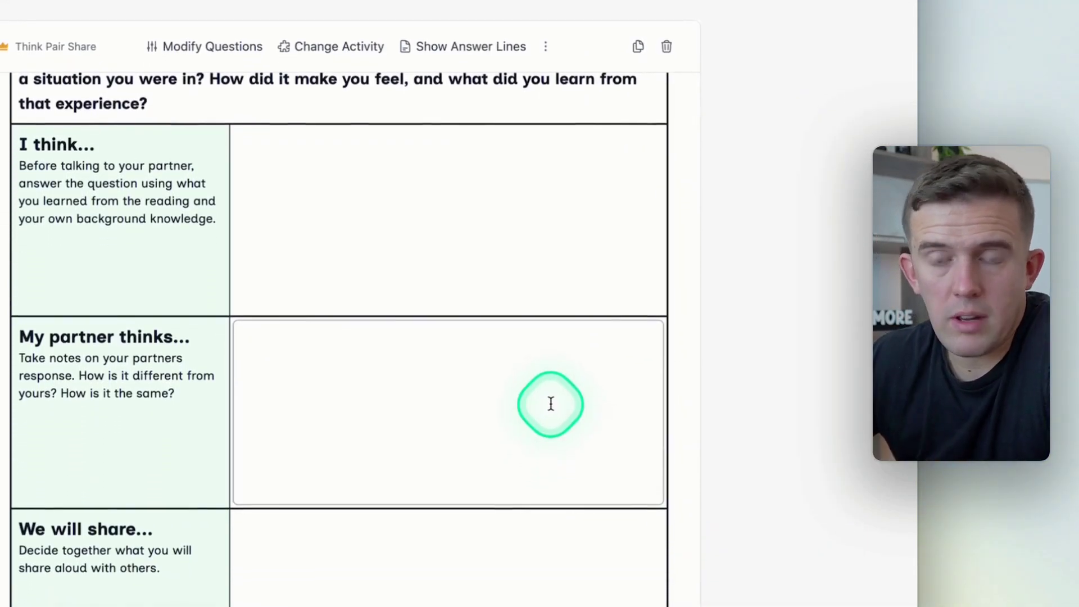
scroll(527, 408, down, 10)
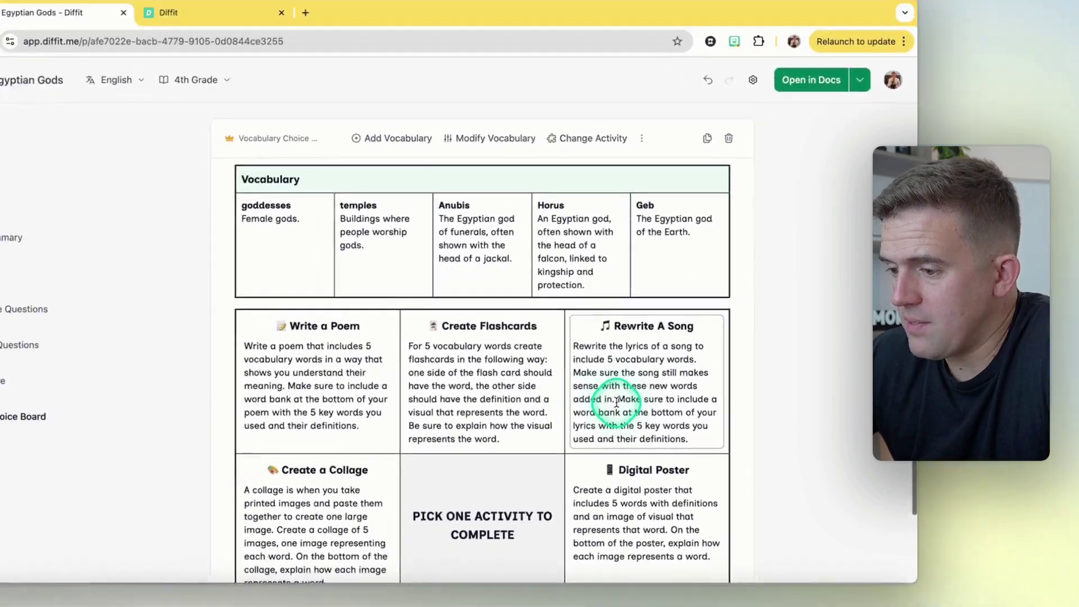
scroll(617, 401, down, 5)
scroll(624, 400, up, 15)
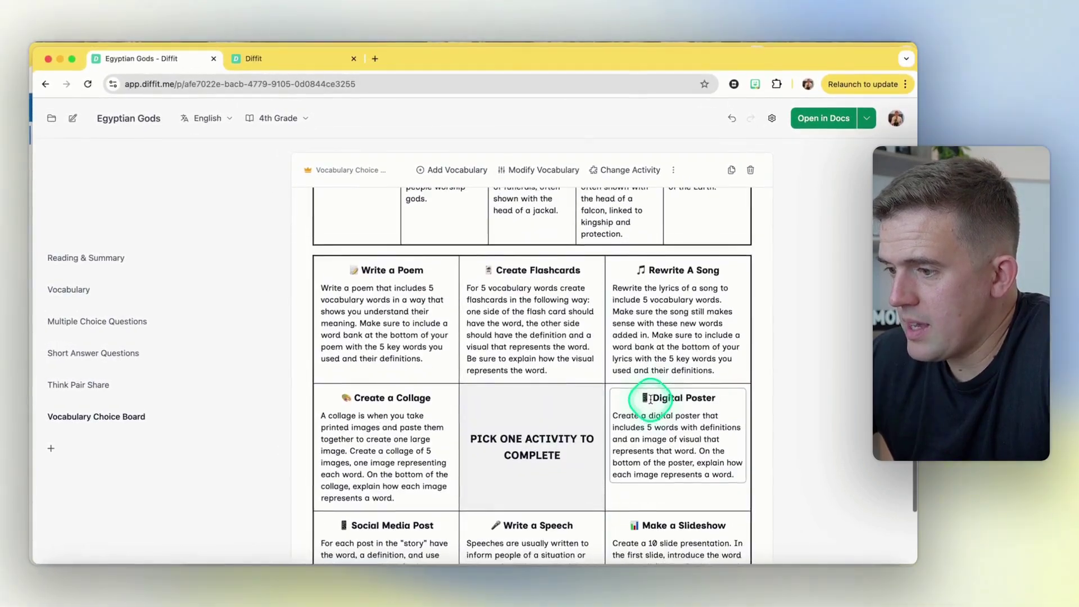
click(268, 355)
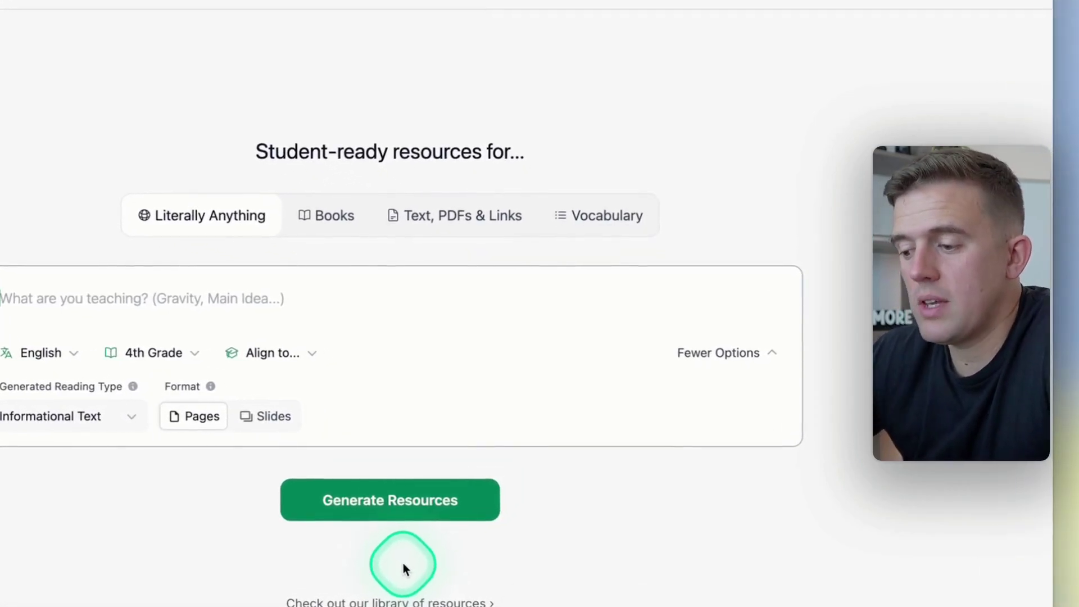
Search the Community Library for 'egypt' and review the Cleopatra, Pyramids and North Africa results.
click(391, 602)
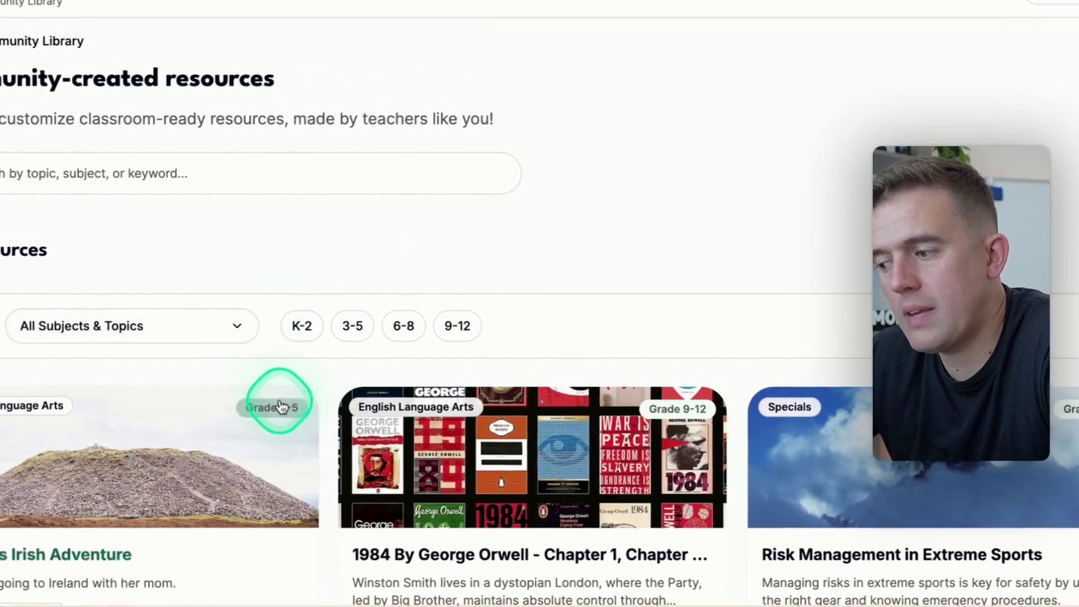
scroll(282, 406, down, 7)
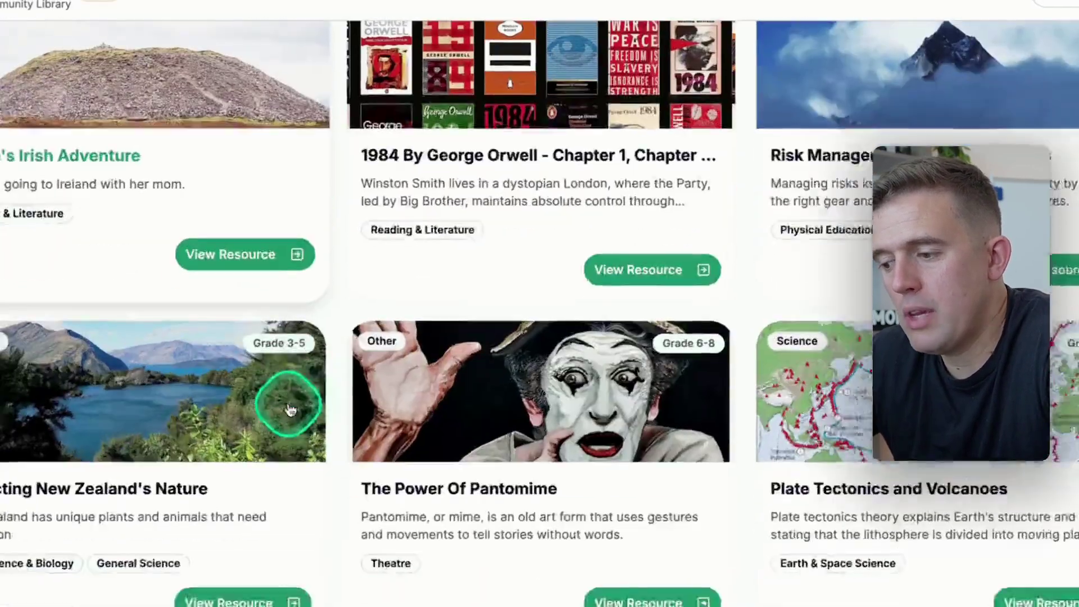
scroll(289, 405, up, 7)
click(94, 176)
text(egypt)
scroll(258, 416, down, 3)
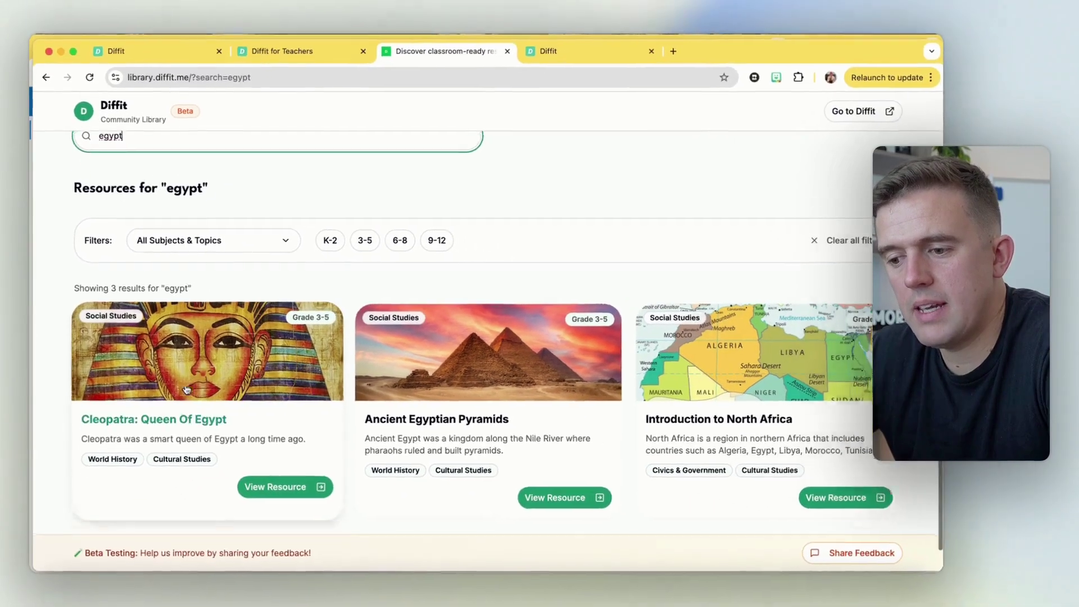
scroll(337, 365, down, 1)
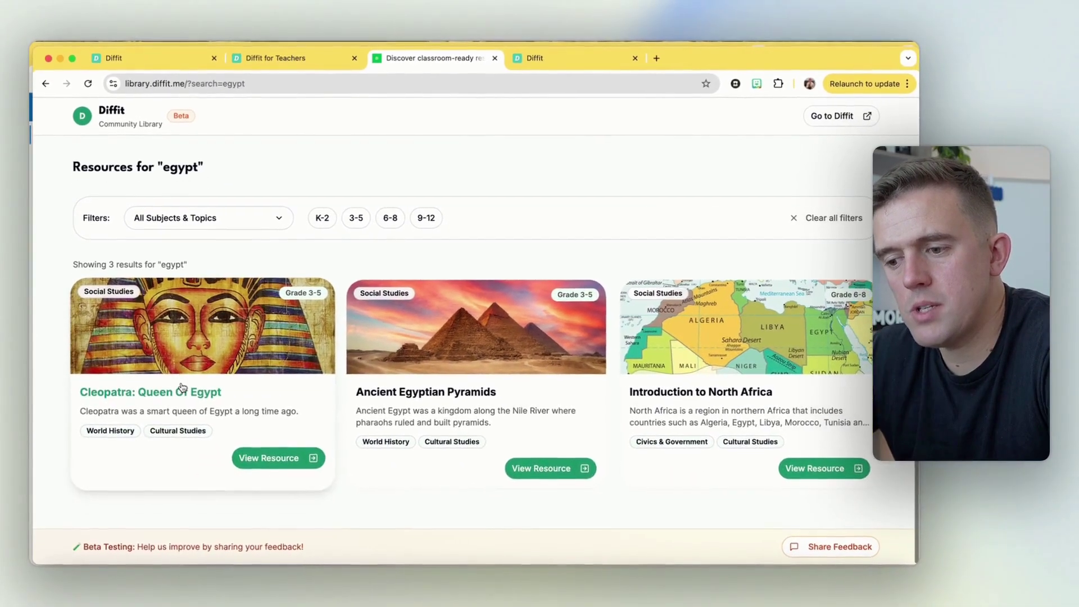
click(475, 377)
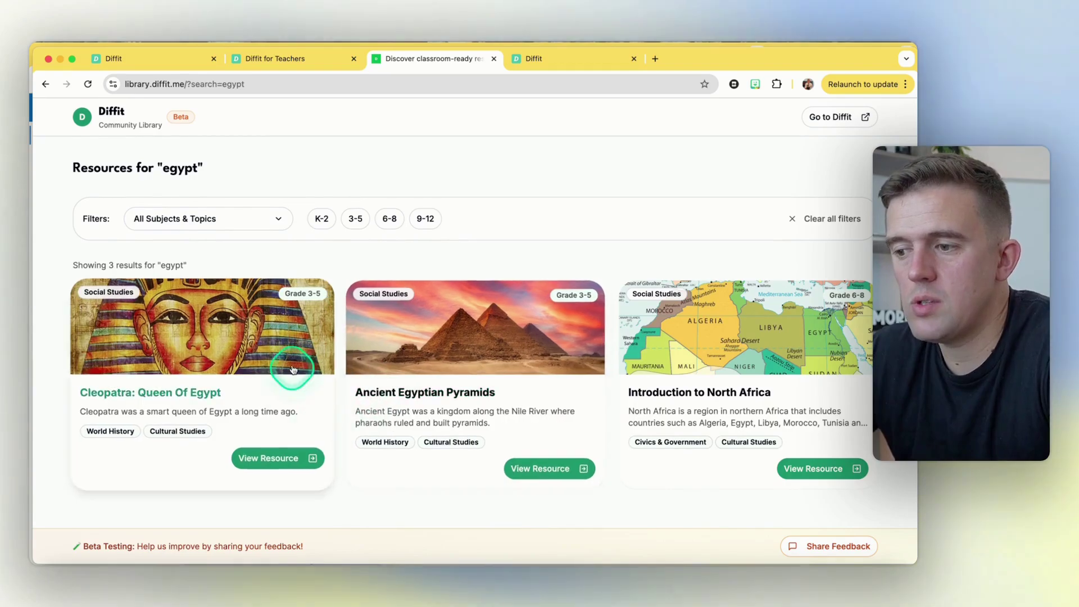
scroll(289, 366, up, 3)
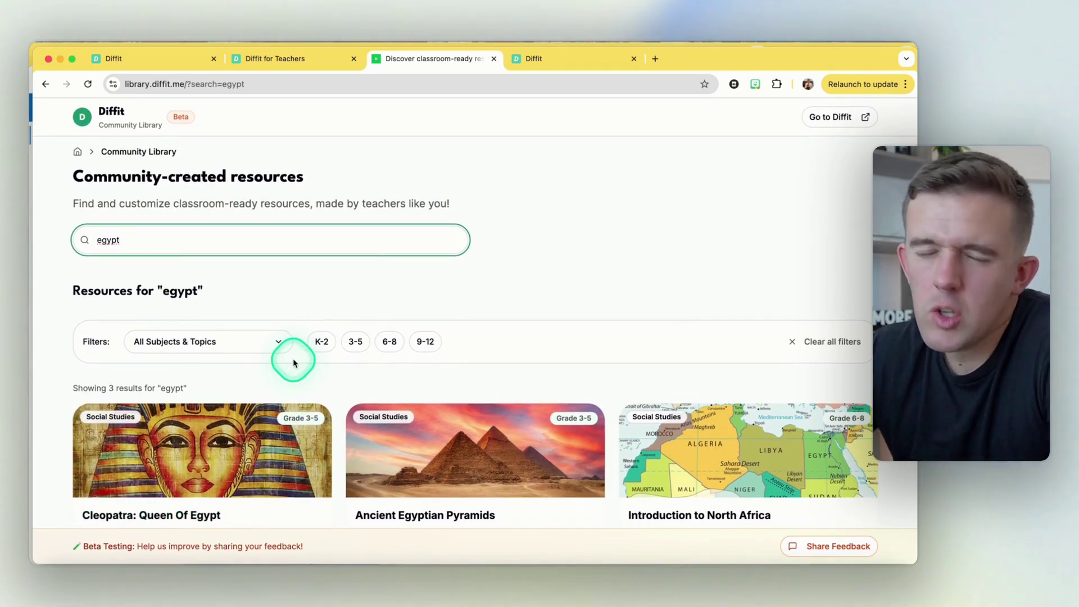